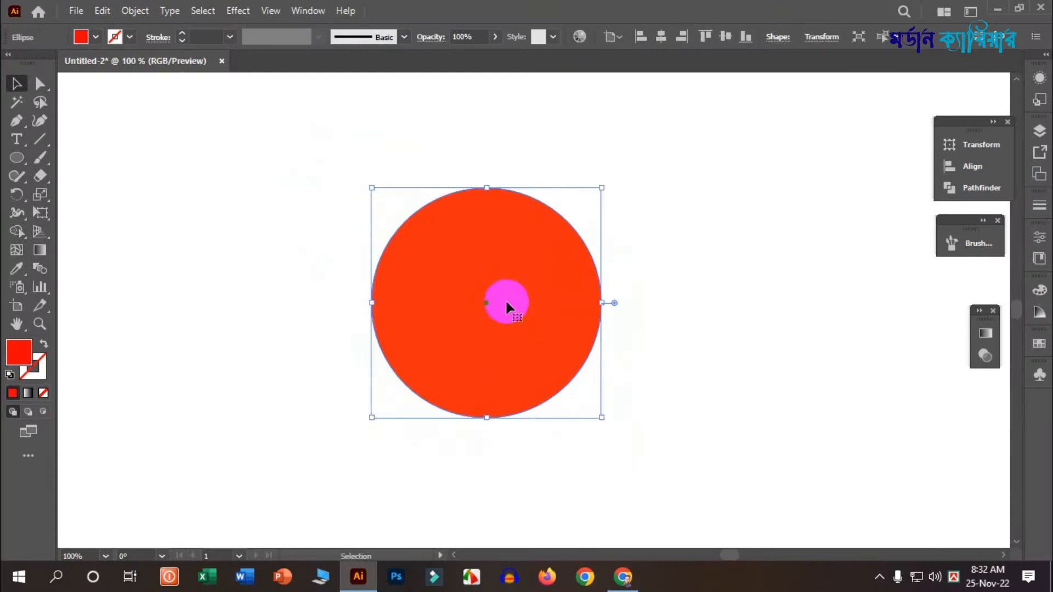
# Duplicate the red circle in place and shrink the front copy concentrically, leaving an even red ring around it.
pyautogui.click(153, 117)
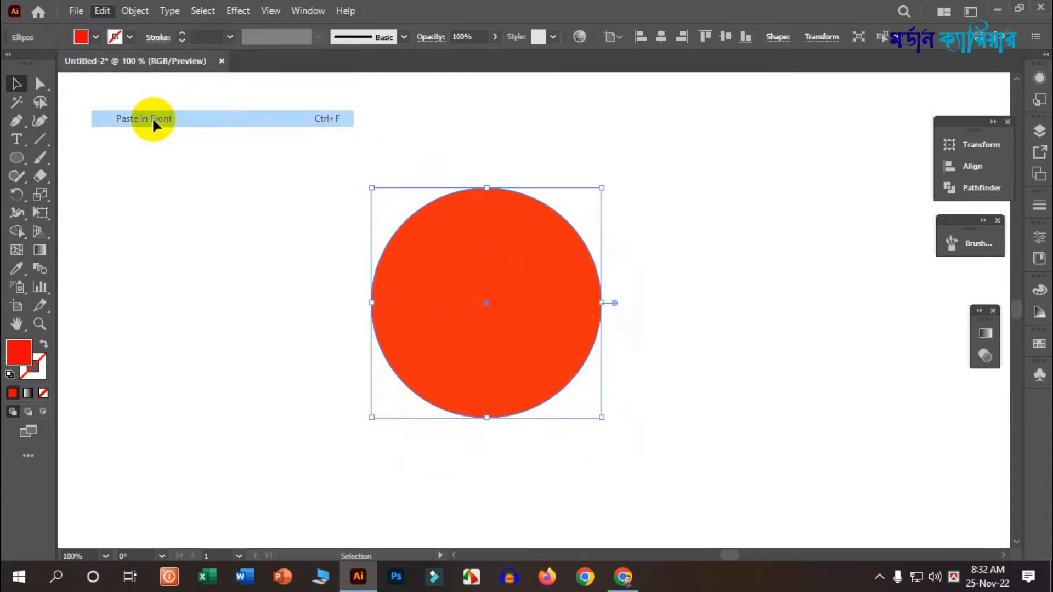
pyautogui.moveTo(507, 305); pyautogui.dragTo(221, 243)
pyautogui.hotkey('ctrl', 'z')
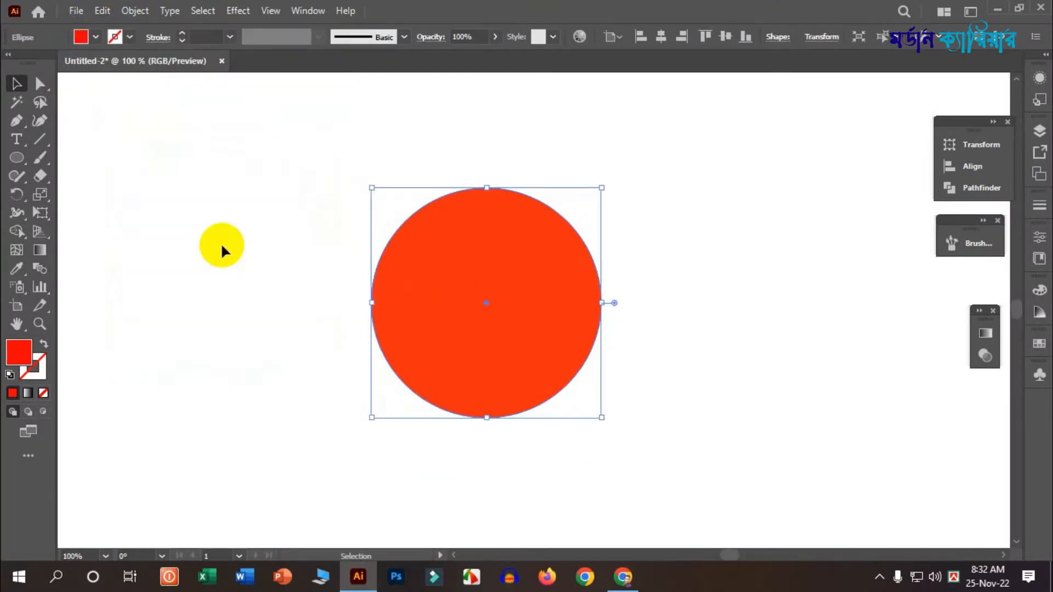
pyautogui.scroll(-1, 502, 297)
pyautogui.scroll(-1, 501, 296)
pyautogui.scroll(2, 501, 297)
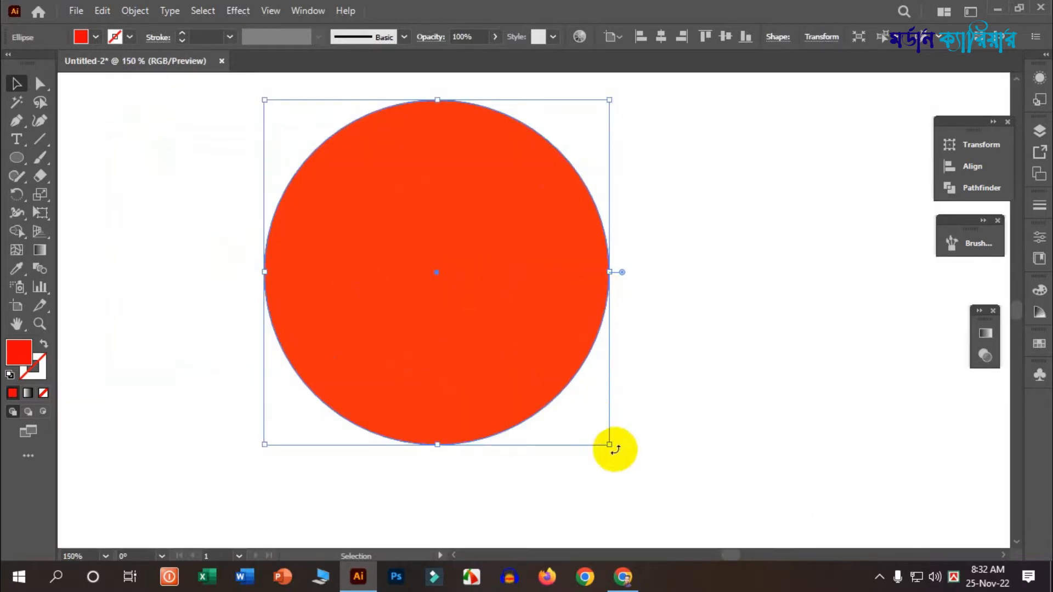
pyautogui.moveTo(609, 444); pyautogui.dragTo(560, 419)
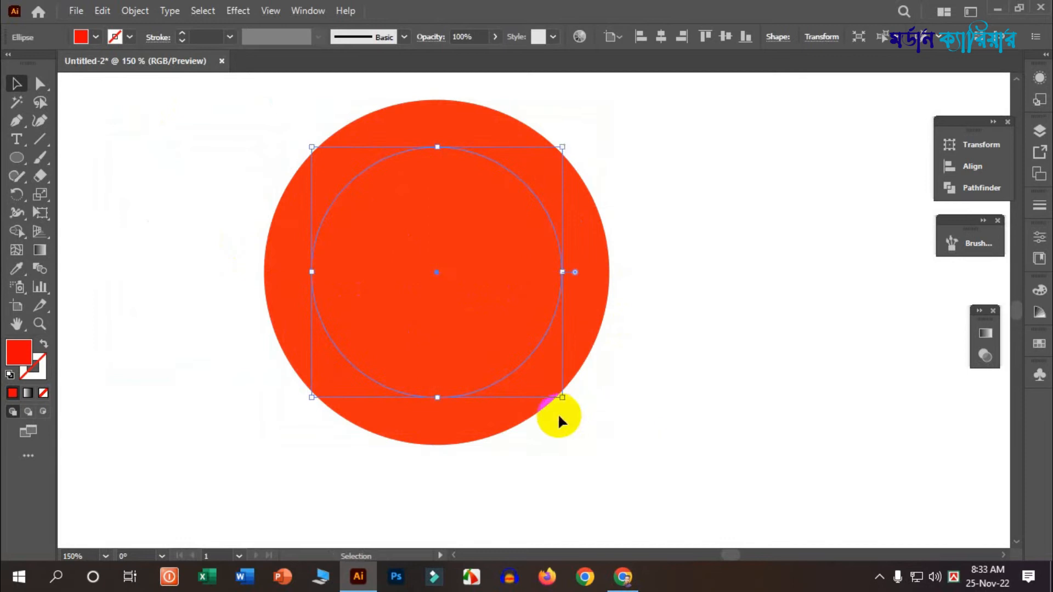
# Fill the inner circle with dark blue.
pyautogui.click(95, 39)
pyautogui.click(103, 69)
pyautogui.click(145, 257)
pyautogui.click(146, 256)
pyautogui.click(424, 254)
# Duplicate the dark blue circle, keep one as a spare beside the artwork, and enlarge the other proportionally to just past the red circle's left edge.
pyautogui.click(103, 10)
pyautogui.click(128, 85)
pyautogui.click(103, 10)
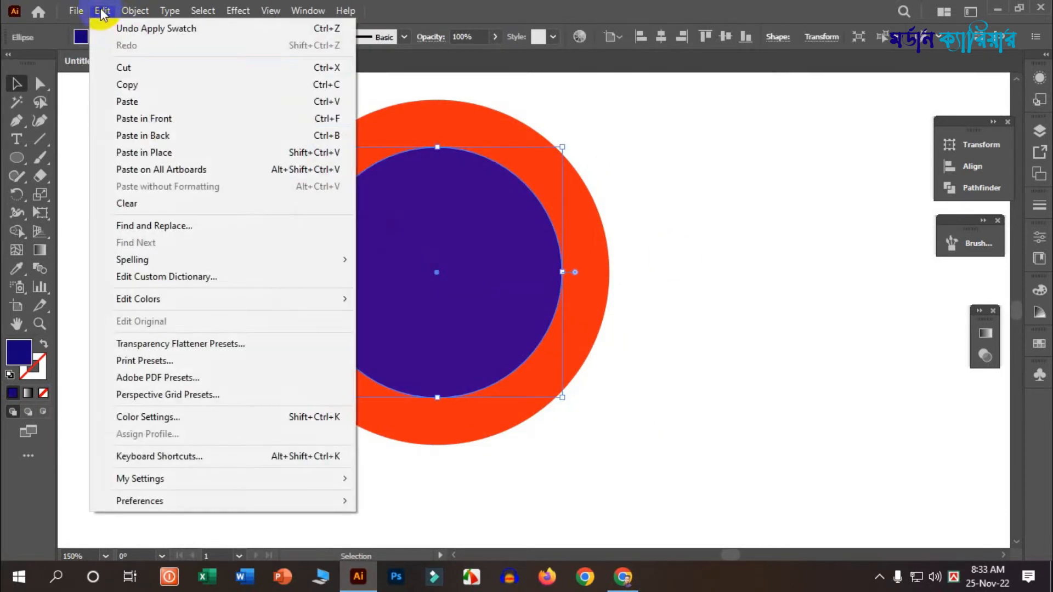
pyautogui.click(176, 120)
pyautogui.click(312, 272)
pyautogui.moveTo(311, 272); pyautogui.dragTo(263, 271)
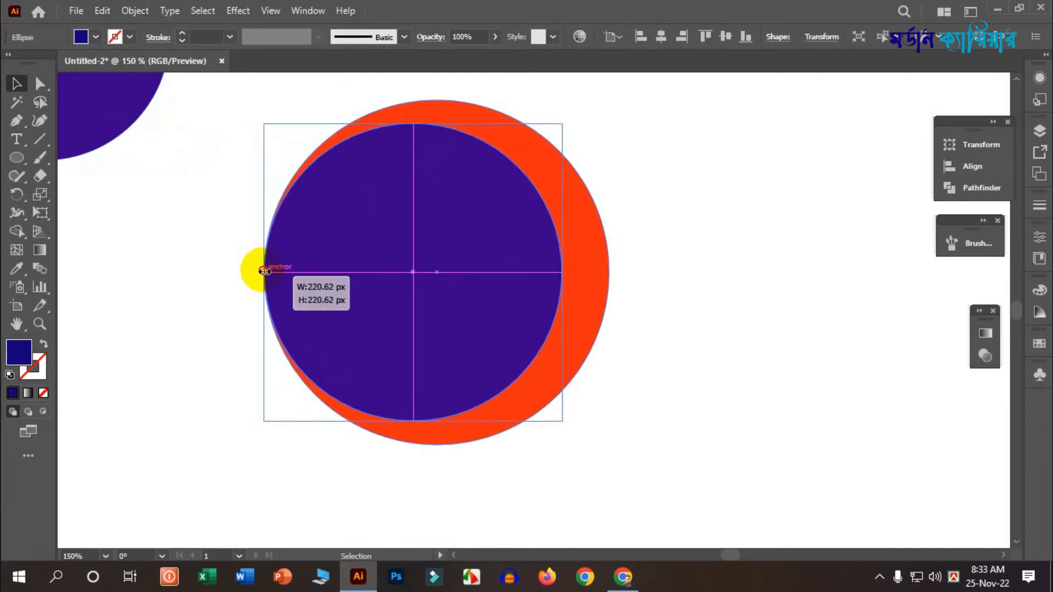
# Select the red and overlapping dark blue circles and remove the blue area with Shape Builder, leaving a red crescent.
pyautogui.keyDown('shift'); pyautogui.click(448, 376); pyautogui.keyUp('shift')
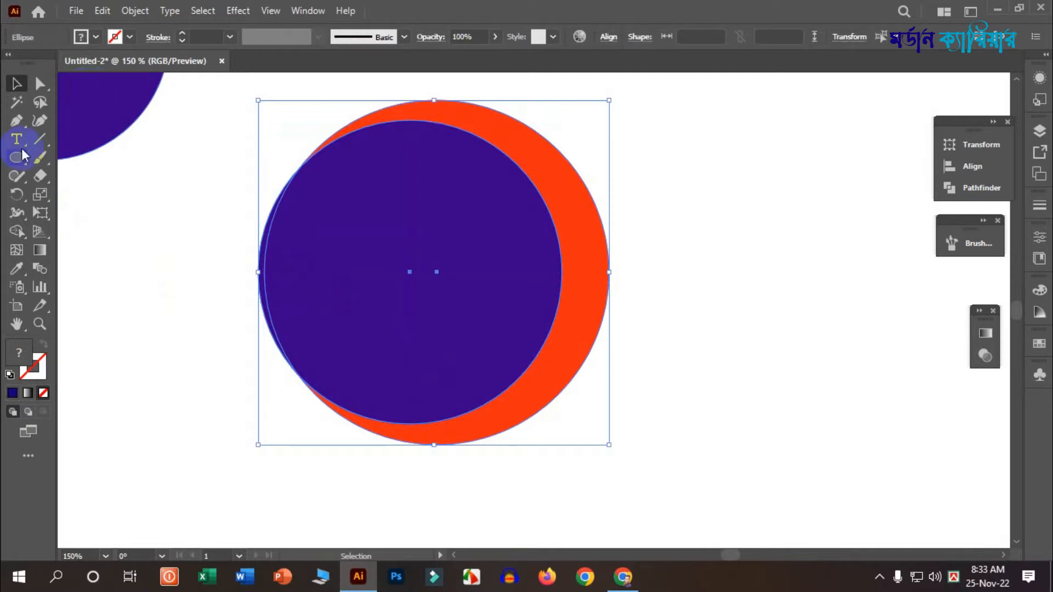
pyautogui.hotkey('shift', 'm')
pyautogui.keyDown('alt'); pyautogui.click(406, 252); pyautogui.keyUp('alt')
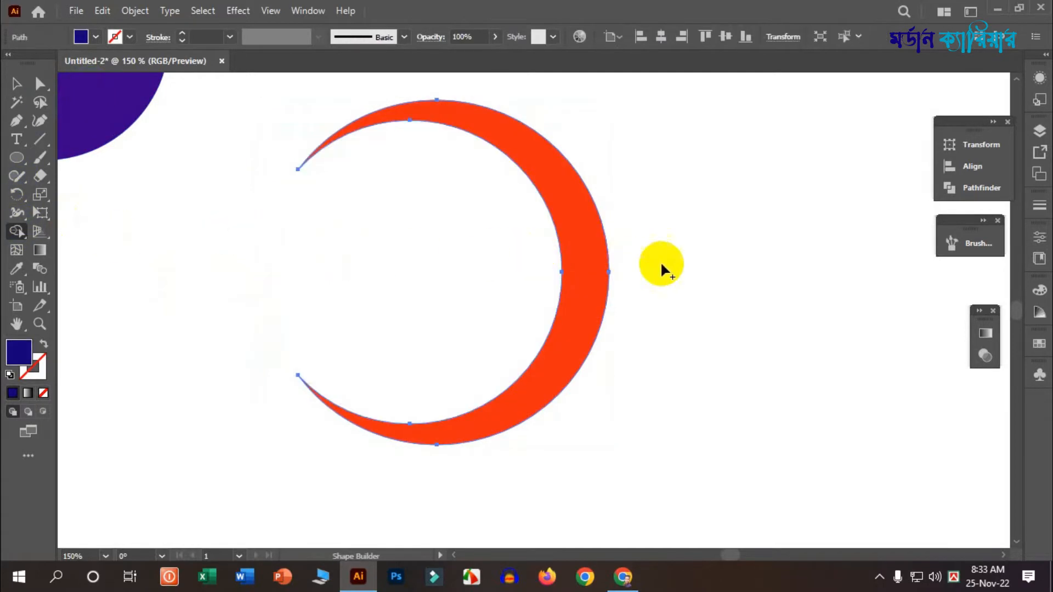
# Move the red crescent slightly to the right on the artboard and deselect it.
pyautogui.click(16, 84)
pyautogui.click(539, 316)
pyautogui.scroll(-3, 566, 318)
pyautogui.moveTo(573, 318); pyautogui.dragTo(613, 321)
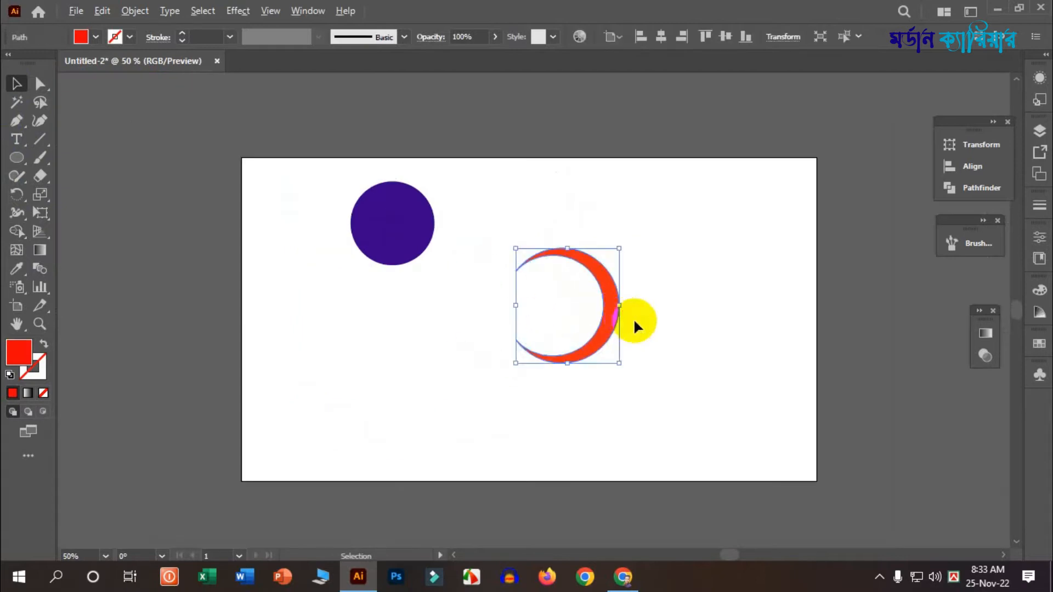
pyautogui.scroll(3, 634, 321)
pyautogui.click(648, 317)
pyautogui.scroll(-1, 648, 318)
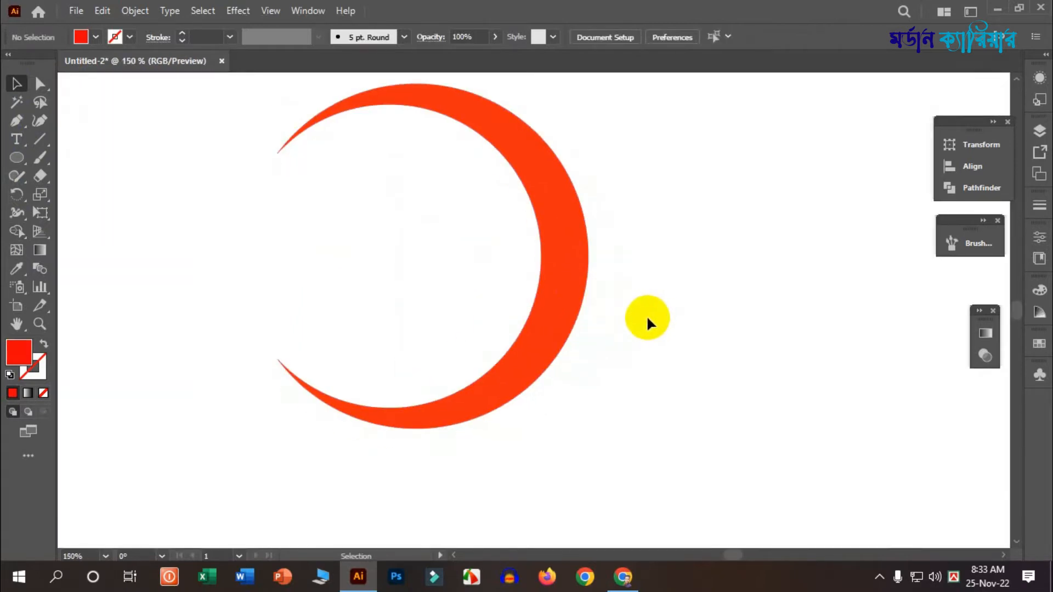
# Move the spare dark blue circle over the red crescent, enlarge it and align it with the crescent's inner curve.
pyautogui.scroll(-1, 646, 315)
pyautogui.scroll(1, 646, 315)
pyautogui.click(140, 184)
pyautogui.moveTo(139, 184); pyautogui.dragTo(472, 334)
pyautogui.scroll(1, 554, 351)
pyautogui.moveTo(577, 411); pyautogui.dragTo(615, 439)
pyautogui.moveTo(538, 373); pyautogui.dragTo(482, 350)
pyautogui.moveTo(530, 378); pyautogui.dragTo(528, 358)
pyautogui.click(700, 397)
# Duplicate the dark blue circle as a spare and shrink the one inside the crescent concentrically to about 207 px.
pyautogui.click(493, 329)
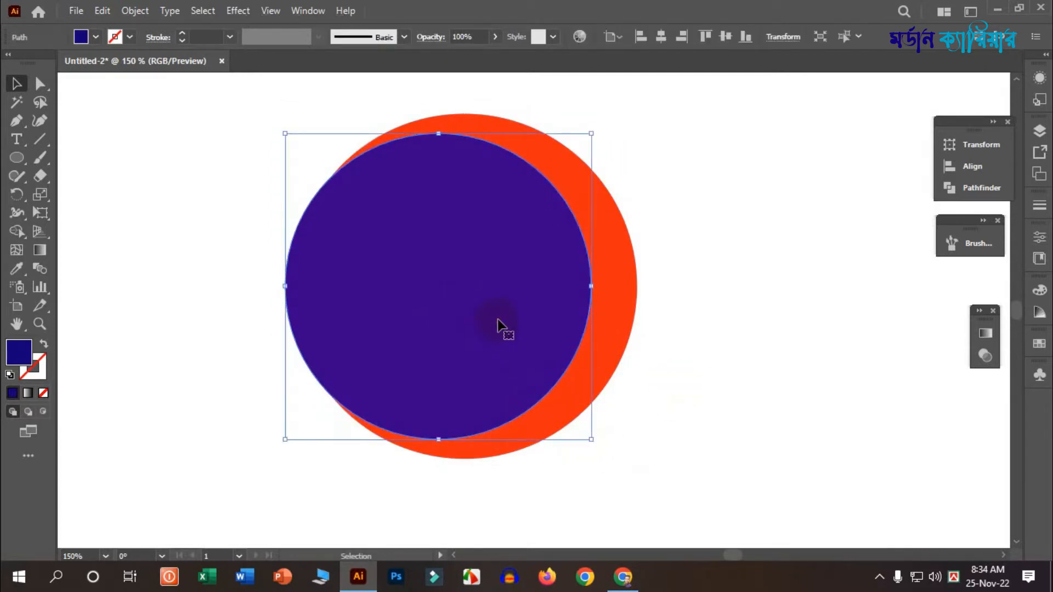
pyautogui.click(102, 11)
pyautogui.click(134, 87)
pyautogui.click(102, 10)
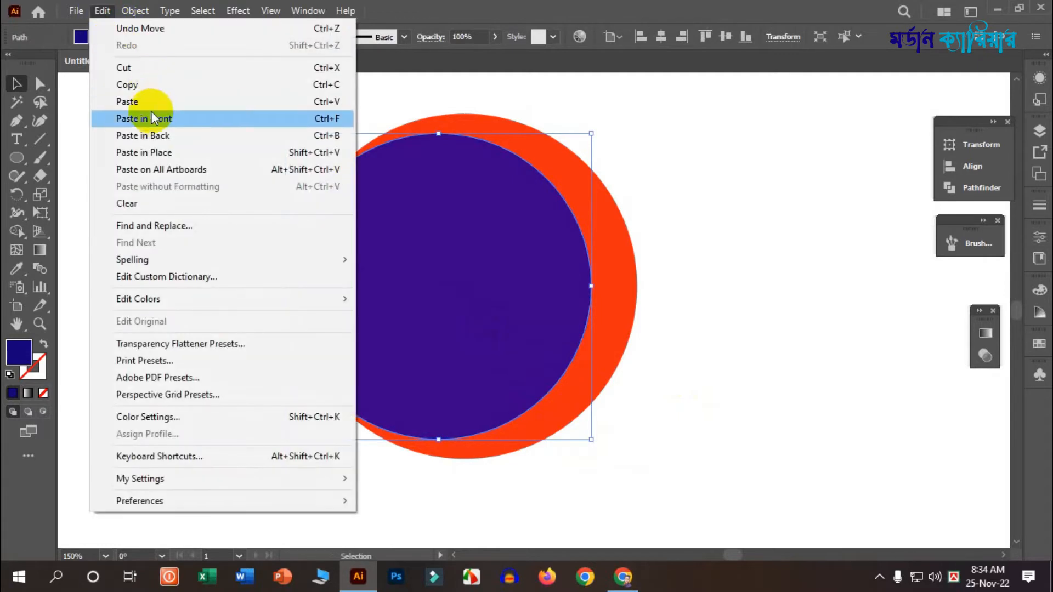
pyautogui.click(148, 99)
pyautogui.click(559, 390)
pyautogui.moveTo(591, 440); pyautogui.dragTo(579, 427)
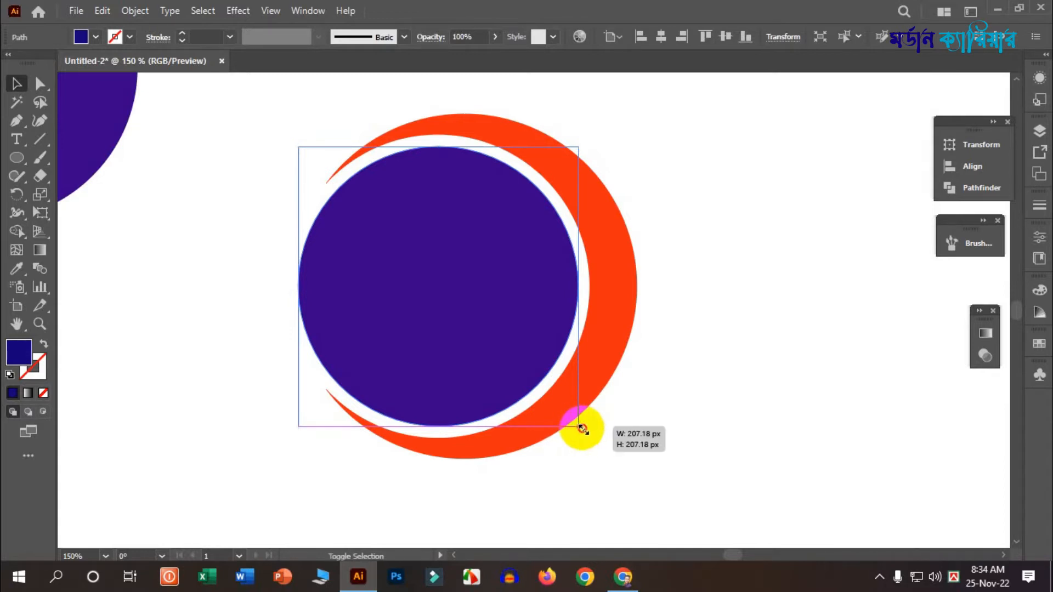
pyautogui.click(102, 11)
pyautogui.click(127, 84)
pyautogui.click(102, 10)
pyautogui.click(149, 120)
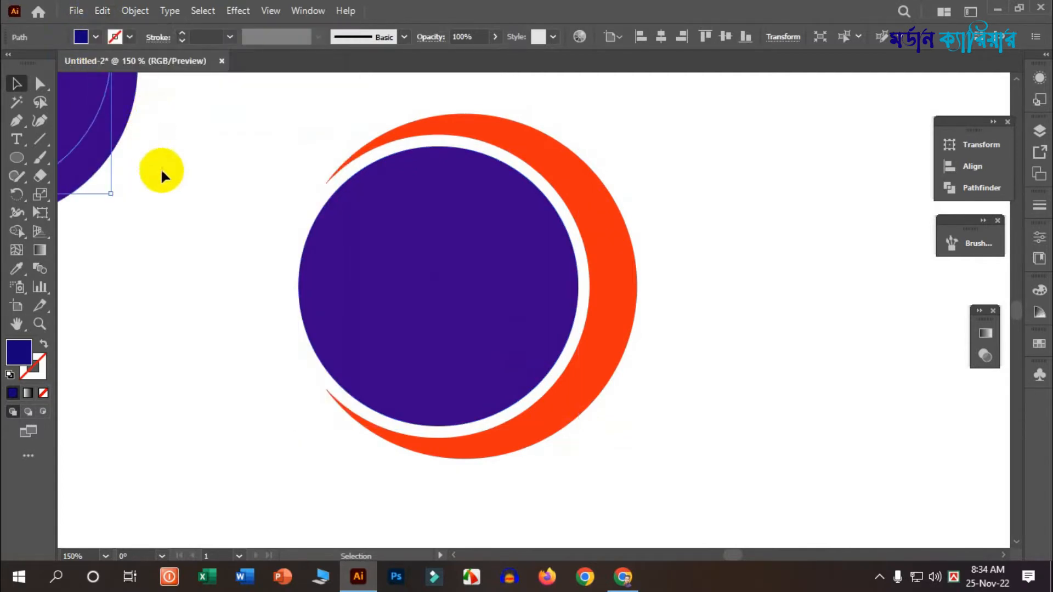
pyautogui.click(173, 201)
pyautogui.moveTo(482, 282); pyautogui.dragTo(397, 297)
pyautogui.hotkey('ctrl', 'z')
pyautogui.click(189, 223)
pyautogui.click(456, 272)
pyautogui.click(103, 10)
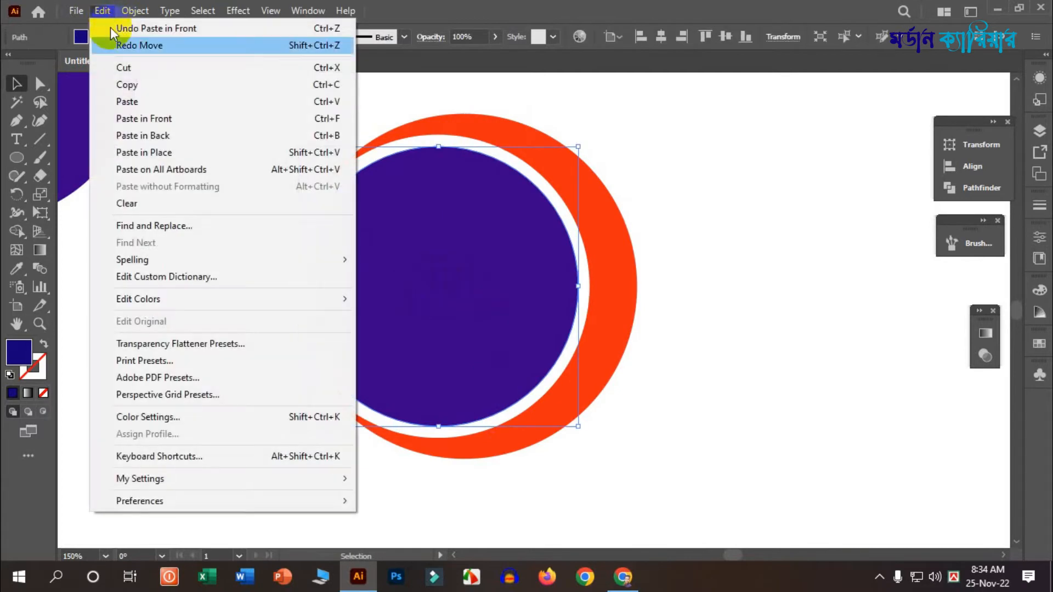
pyautogui.click(137, 44)
pyautogui.press('Delete')
# Duplicate the dark blue circle inside the crescent in front and shrink the copy concentrically.
pyautogui.click(432, 284)
pyautogui.click(103, 11)
pyautogui.click(148, 116)
pyautogui.click(103, 10)
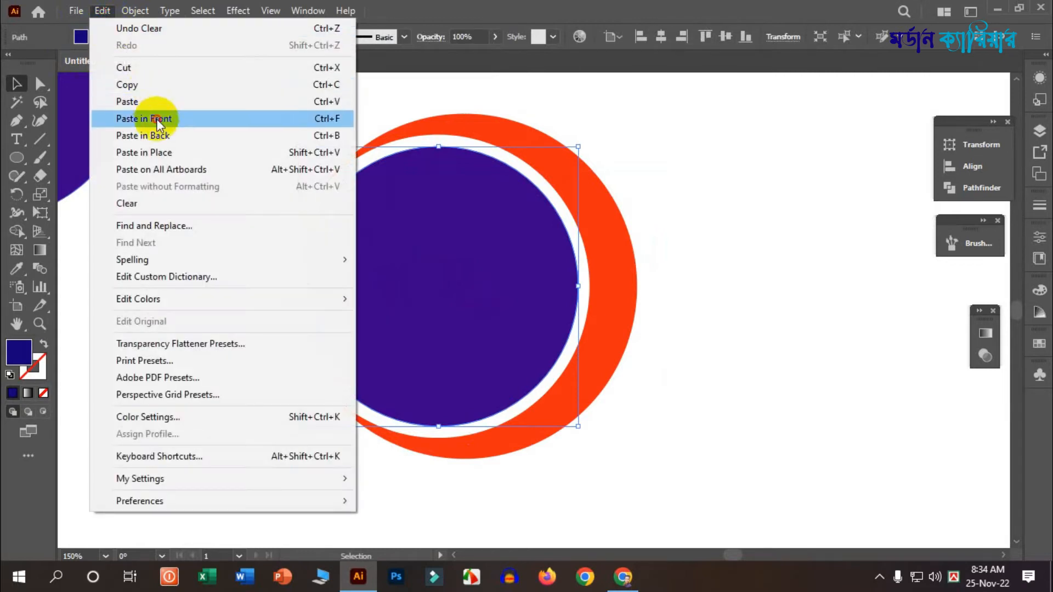
pyautogui.click(175, 115)
pyautogui.moveTo(578, 426); pyautogui.dragTo(558, 407)
# Fill the inner copy with a contrasting colour and stretch its left side proportionally past the dark blue circle's left edge.
pyautogui.click(95, 36)
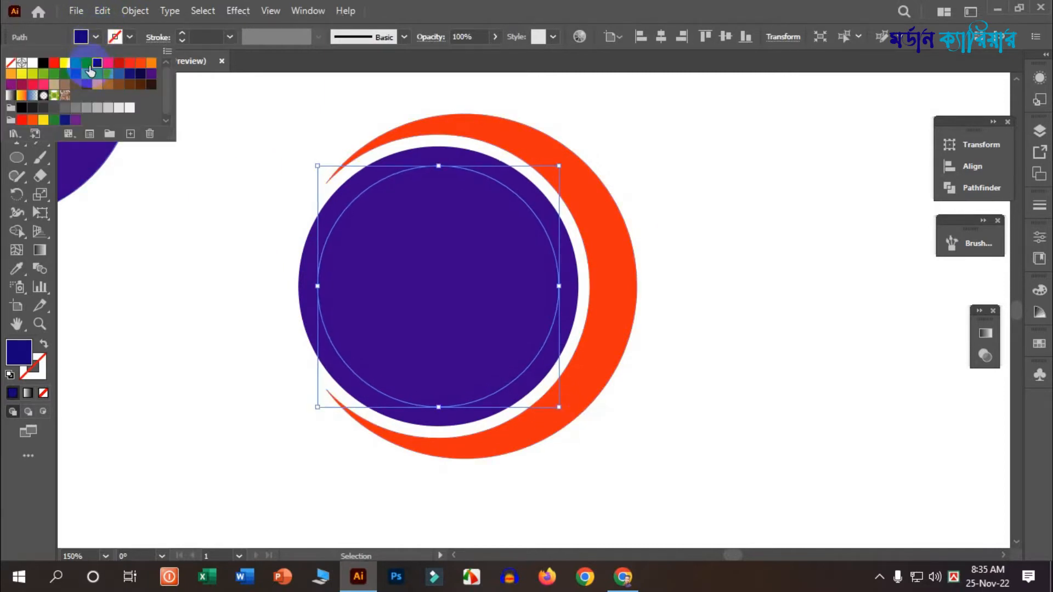
pyautogui.click(90, 68)
pyautogui.click(183, 251)
pyautogui.click(345, 280)
pyautogui.moveTo(319, 289); pyautogui.dragTo(289, 288)
# Select the two inner circles and remove the front circle's area with Shape Builder, leaving a thin dark blue crescent.
pyautogui.moveTo(207, 277); pyautogui.dragTo(540, 348)
pyautogui.click(22, 231)
pyautogui.moveTo(233, 252); pyautogui.dragTo(367, 290)
pyautogui.click(16, 86)
pyautogui.click(217, 192)
# Apply the linear white-to-black gradient to the red outer crescent.
pyautogui.scroll(-2, 591, 356)
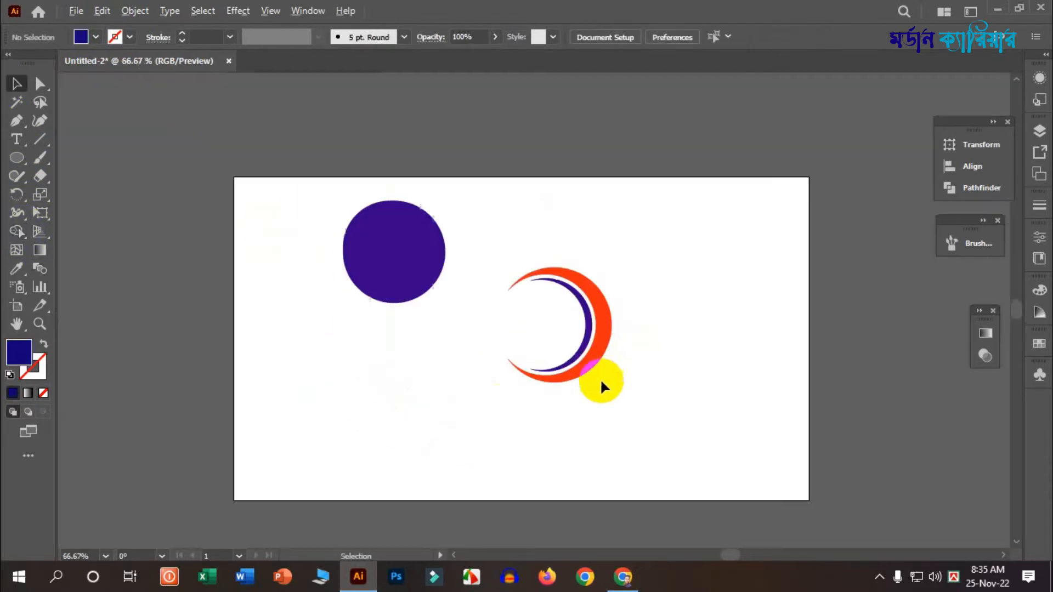
pyautogui.scroll(-1, 651, 392)
pyautogui.scroll(2, 604, 420)
pyautogui.click(610, 372)
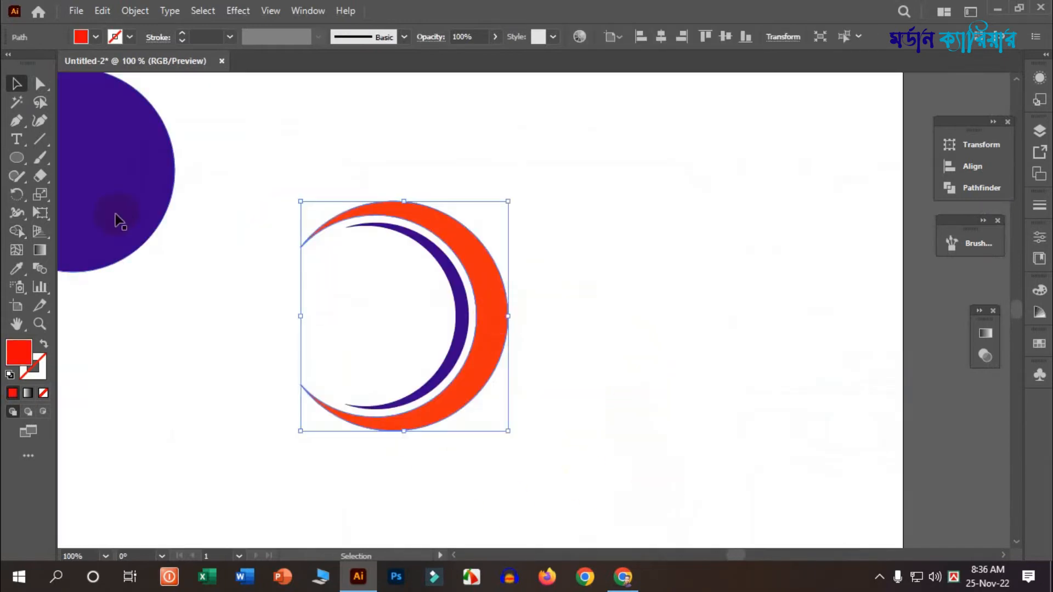
pyautogui.click(985, 333)
pyautogui.click(921, 452)
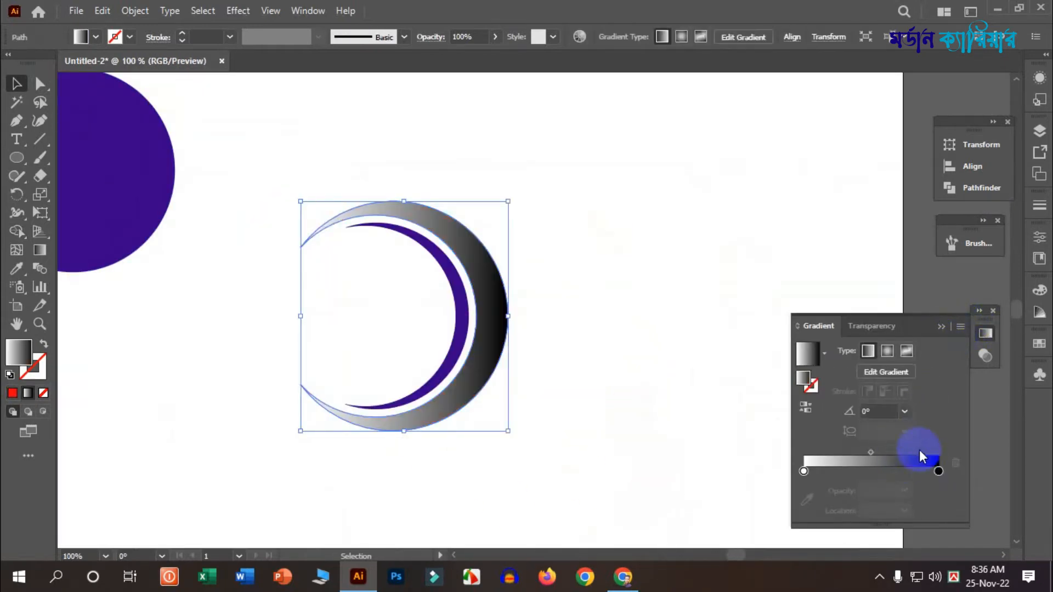
# Set the outer crescent's gradient to run from dark green at the start to light green at the end.
pyautogui.doubleClick(938, 471)
pyautogui.click(923, 300)
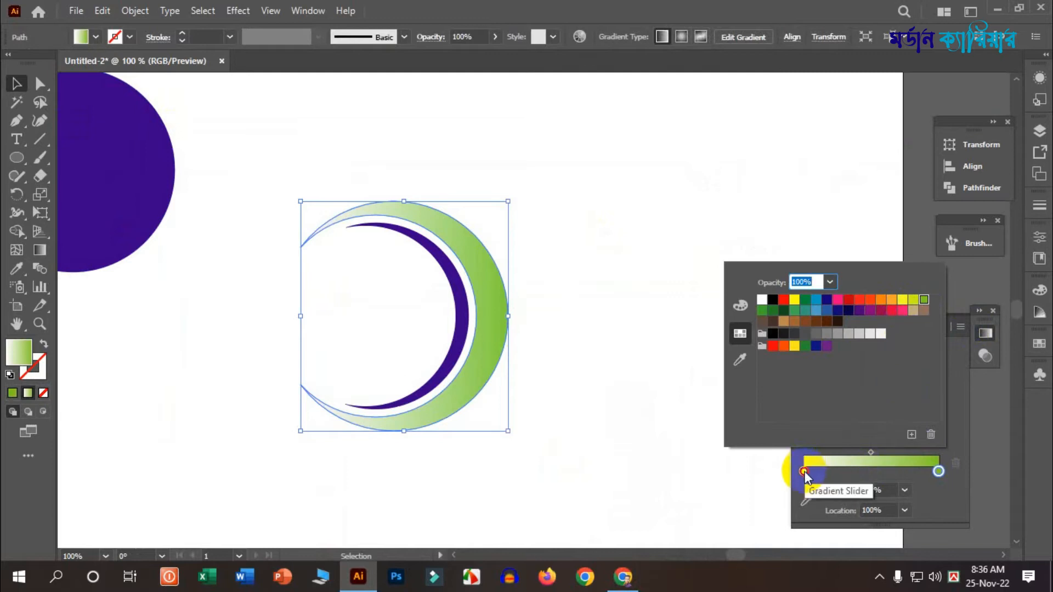
pyautogui.click(783, 312)
pyautogui.click(633, 316)
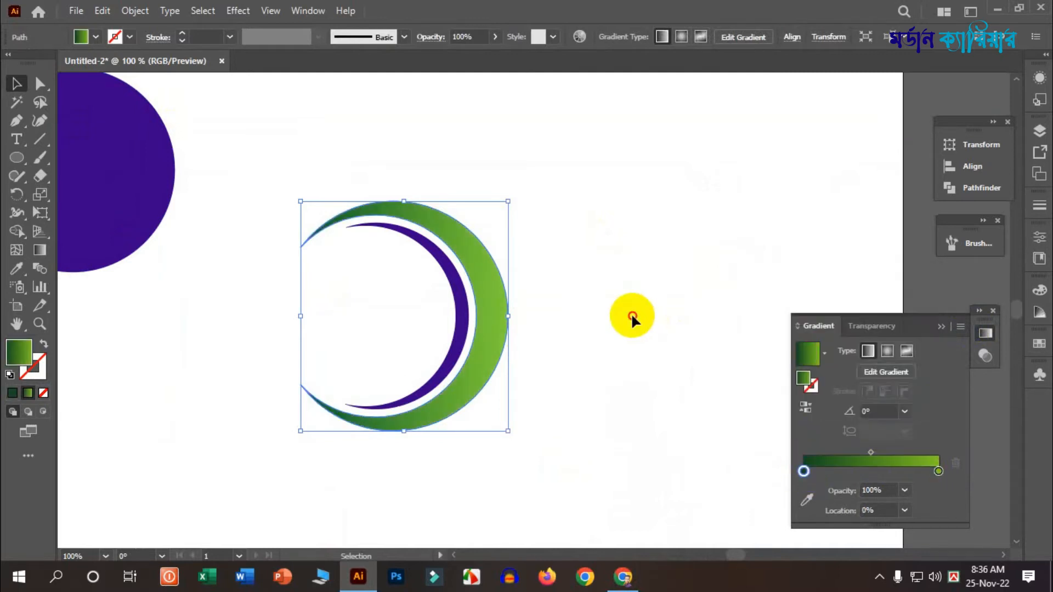
pyautogui.click(633, 316)
# Apply a linear gradient to the thin inner crescent, with an orange start stop and a yellow-green end stop.
pyautogui.click(461, 330)
pyautogui.click(808, 354)
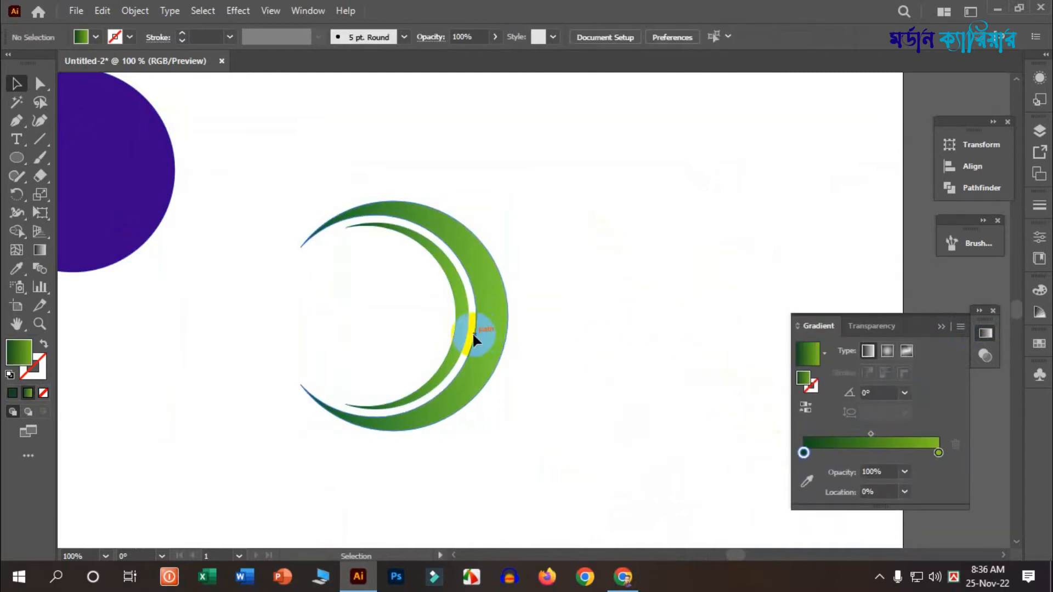
pyautogui.doubleClick(804, 472)
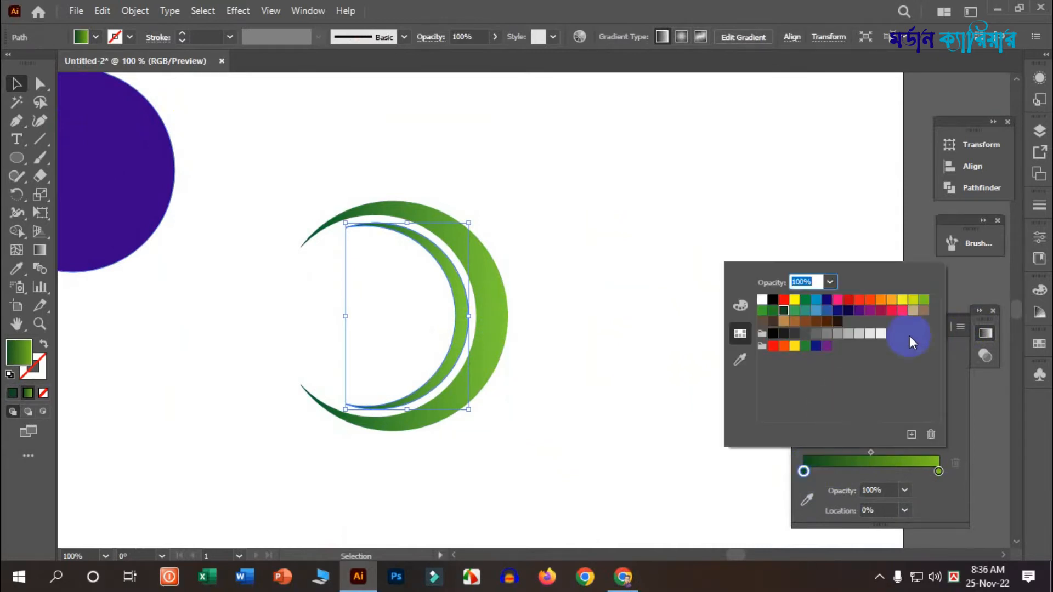
pyautogui.click(890, 301)
pyautogui.click(939, 472)
pyautogui.doubleClick(939, 472)
pyautogui.click(912, 306)
pyautogui.click(922, 302)
pyautogui.click(543, 275)
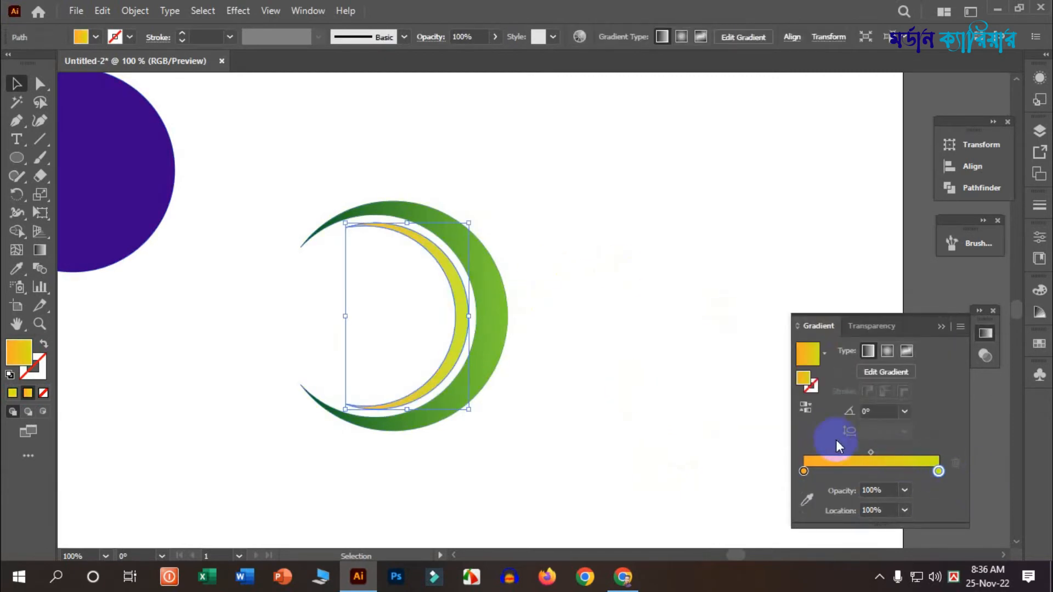
# Reverse the inner crescent's gradient so yellow-green comes first and orange last.
pyautogui.click(805, 407)
pyautogui.click(633, 367)
pyautogui.scroll(-3, 634, 367)
pyautogui.scroll(4, 621, 386)
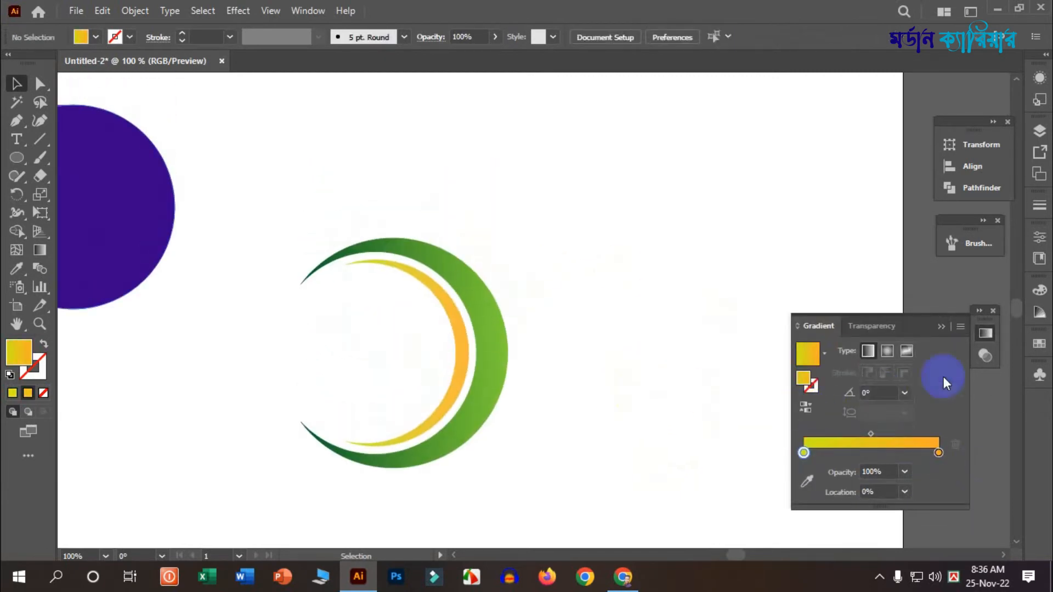
pyautogui.click(985, 334)
# Try reversing the outer crescent's green gradient and restore its original direction.
pyautogui.scroll(-4, 652, 334)
pyautogui.scroll(3, 600, 378)
pyautogui.click(513, 328)
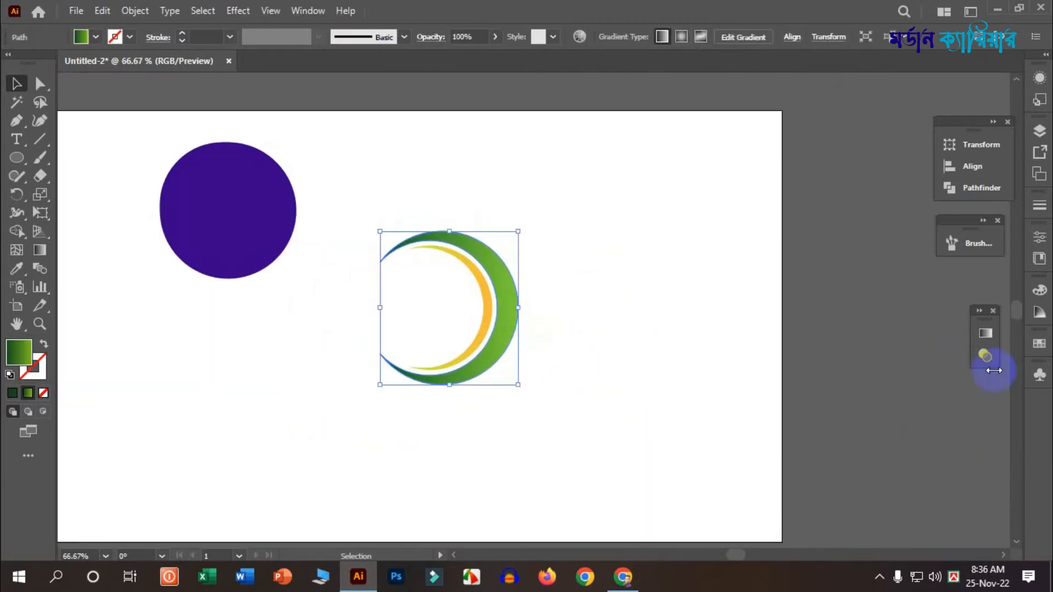
pyautogui.click(985, 333)
pyautogui.click(806, 407)
pyautogui.click(700, 362)
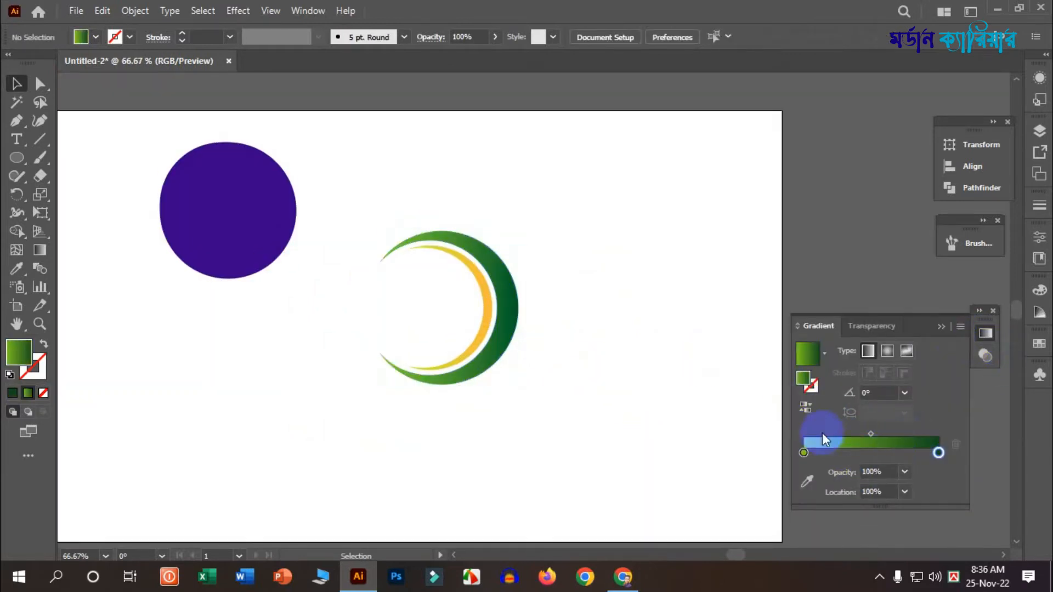
pyautogui.click(510, 321)
pyautogui.click(805, 407)
pyautogui.click(637, 460)
# Move the two stacked spare dark blue circles off the artboard, above its upper edge.
pyautogui.scroll(2, 498, 342)
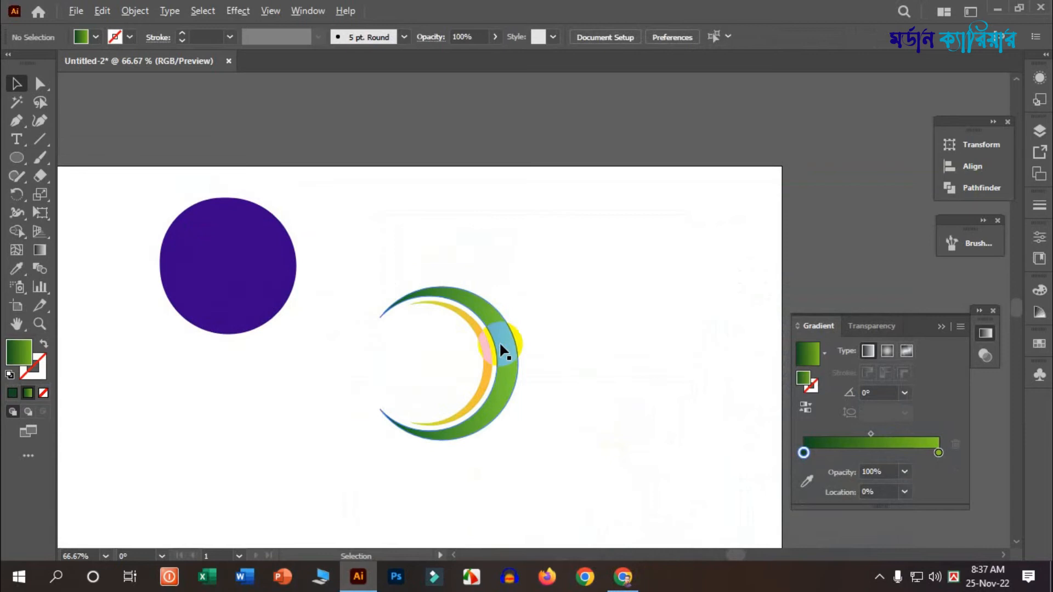
pyautogui.click(939, 328)
pyautogui.moveTo(184, 309); pyautogui.dragTo(295, 174)
pyautogui.moveTo(215, 311); pyautogui.dragTo(176, 134)
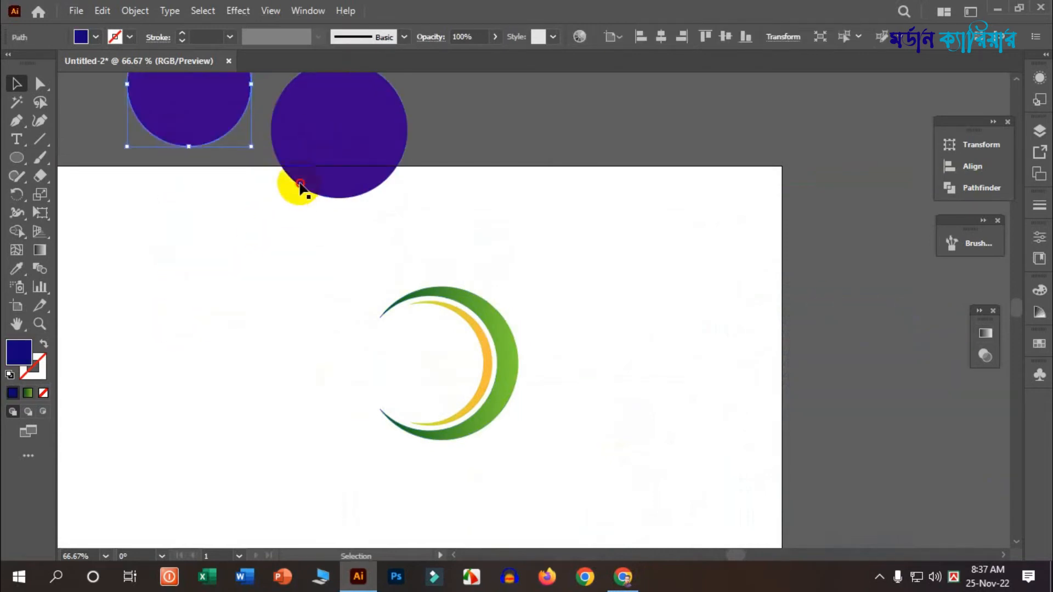
pyautogui.moveTo(297, 186); pyautogui.dragTo(320, 134)
pyautogui.click(406, 296)
# Start a leaf with the Pen tool left of the crescents, curving its left edge to a pointed tip and down to the right shoulder.
pyautogui.scroll(-2, 449, 373)
pyautogui.click(15, 123)
pyautogui.hotkey('ctrl', '1')
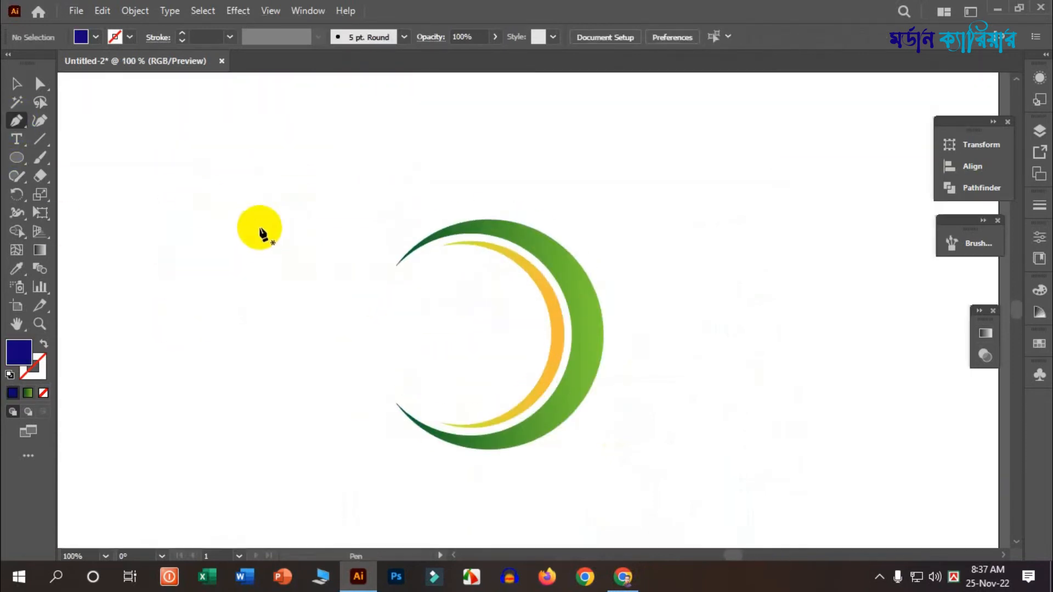
pyautogui.click(264, 242)
pyautogui.scroll(2, 230, 230)
pyautogui.scroll(3, 295, 201)
pyautogui.moveTo(299, 187); pyautogui.dragTo(364, 104)
pyautogui.moveTo(300, 189); pyautogui.dragTo(330, 246)
pyautogui.click(317, 237)
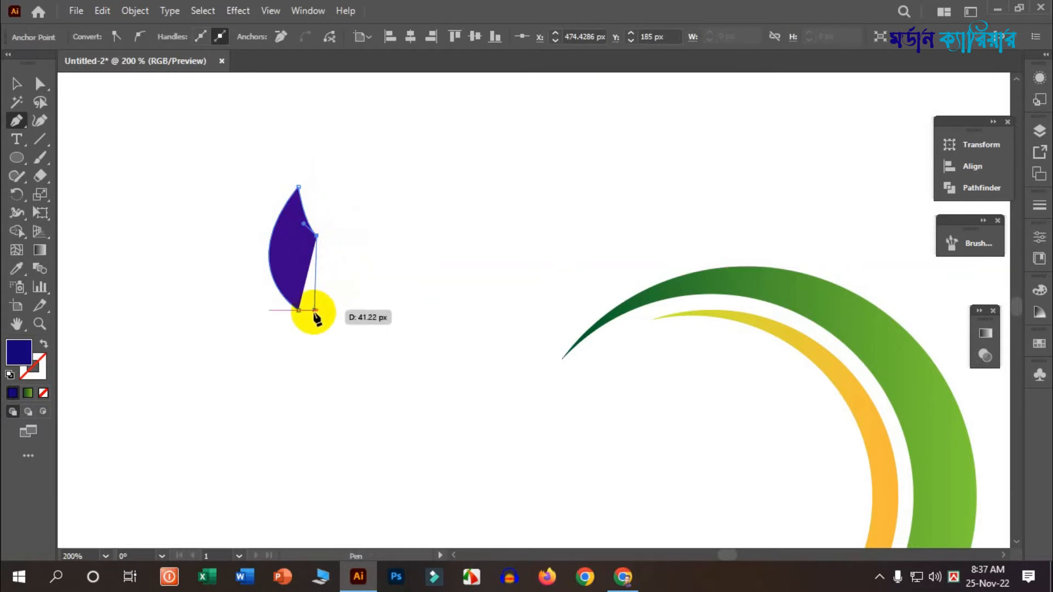
# Curve the leaf's right edge down to a pointed stem and close the path with a narrow curved slit up its middle.
pyautogui.moveTo(317, 349); pyautogui.dragTo(283, 423)
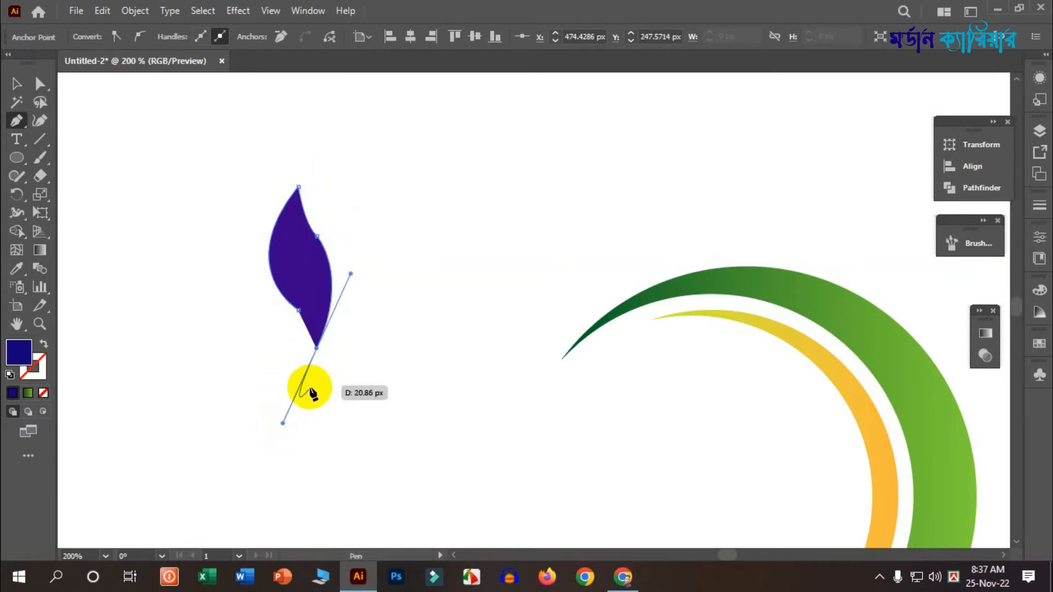
pyautogui.click(317, 349)
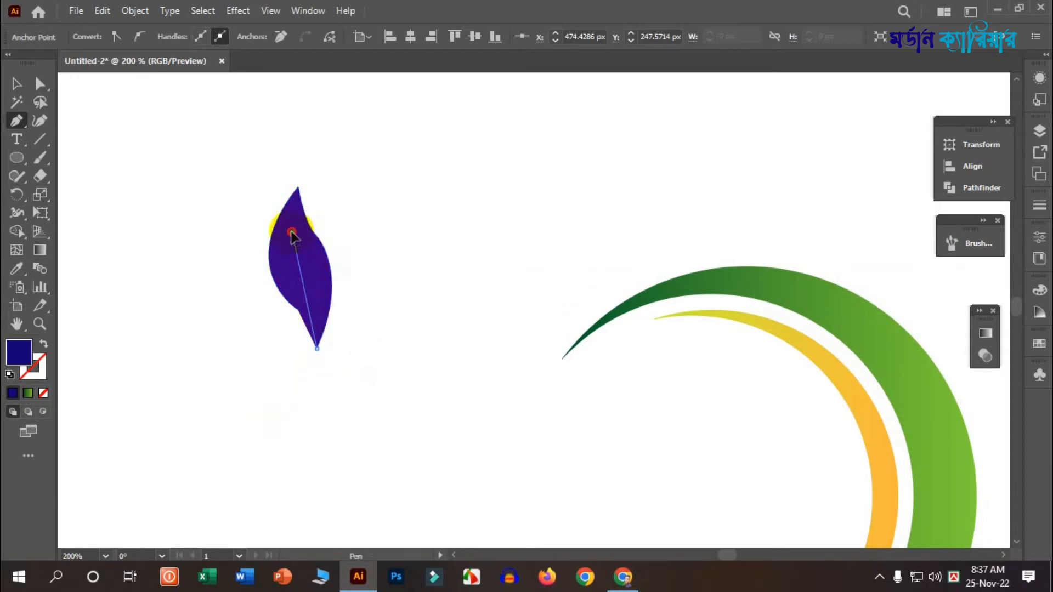
pyautogui.moveTo(260, 207); pyautogui.dragTo(260, 206)
pyautogui.click(292, 233)
pyautogui.moveTo(298, 310); pyautogui.dragTo(283, 335)
pyautogui.click(16, 83)
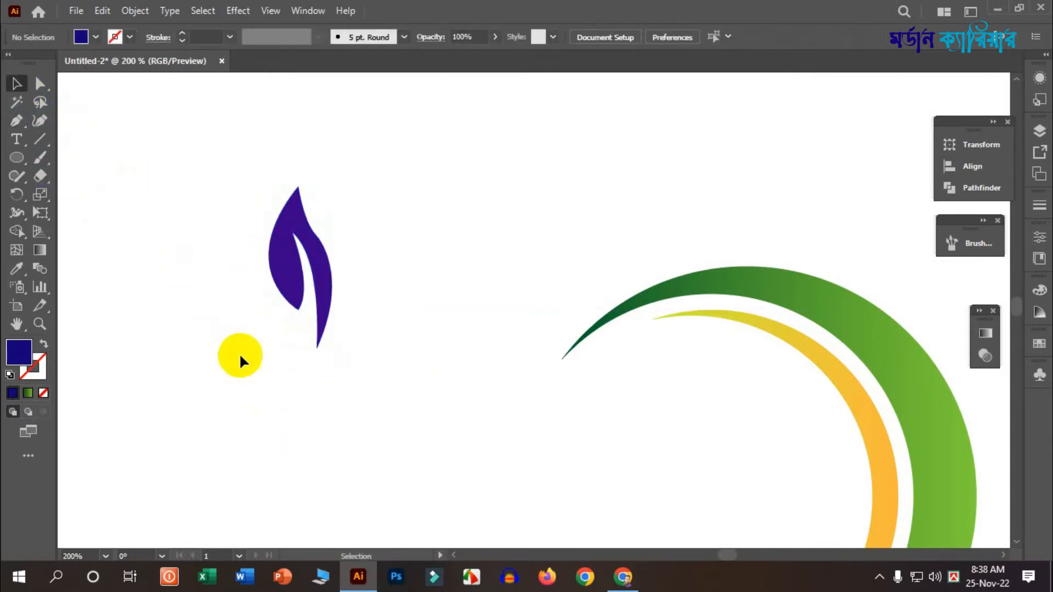
# Soften the corner on the leaf's right shoulder with the Smooth tool.
pyautogui.scroll(1, 317, 270)
pyautogui.click(319, 277)
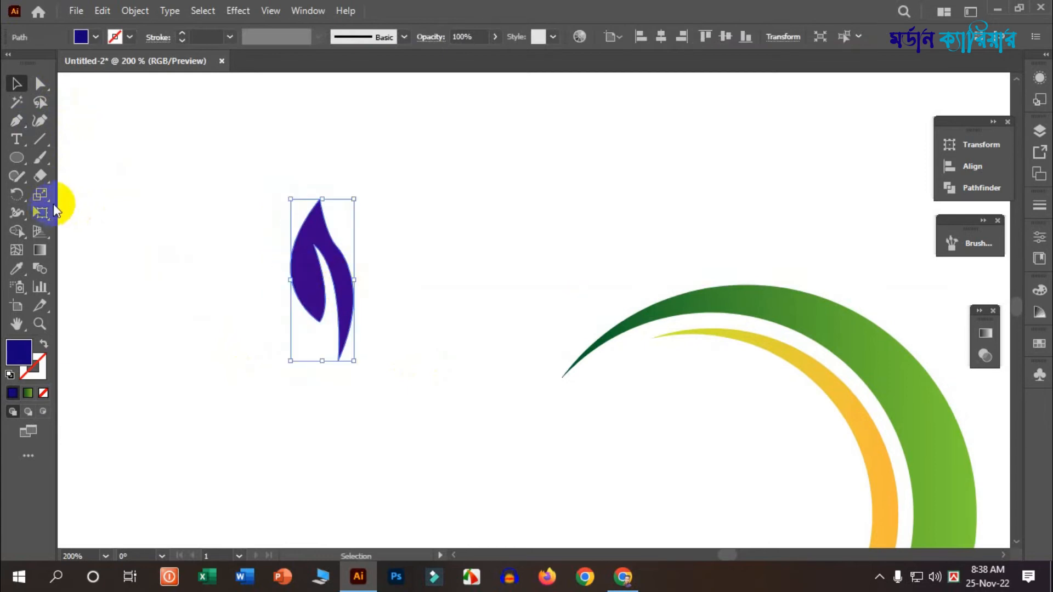
pyautogui.click(19, 177)
pyautogui.click(88, 214)
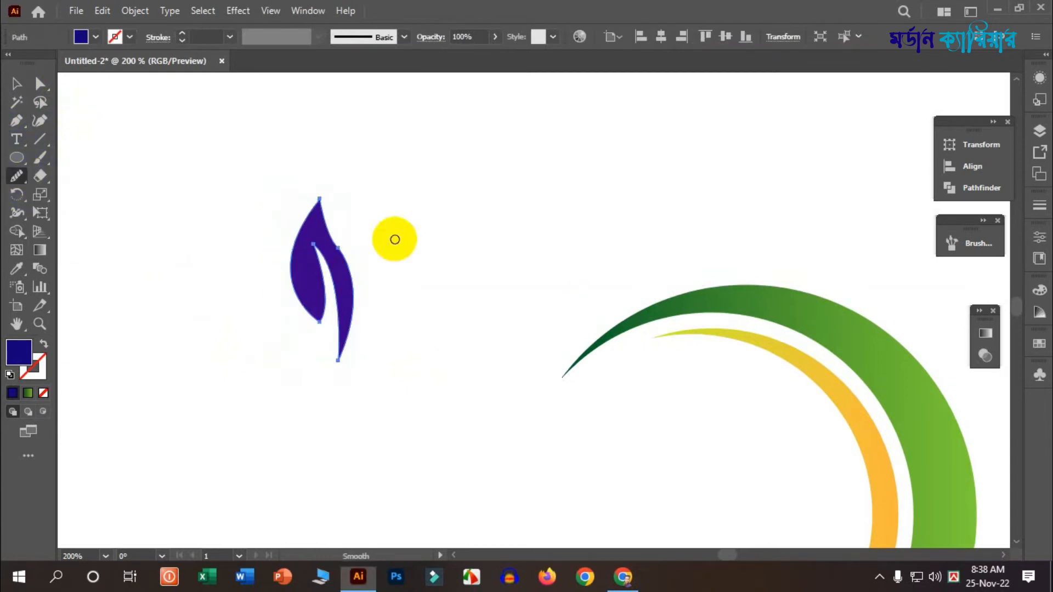
pyautogui.moveTo(360, 251); pyautogui.dragTo(336, 235)
pyautogui.click(17, 83)
pyautogui.click(356, 400)
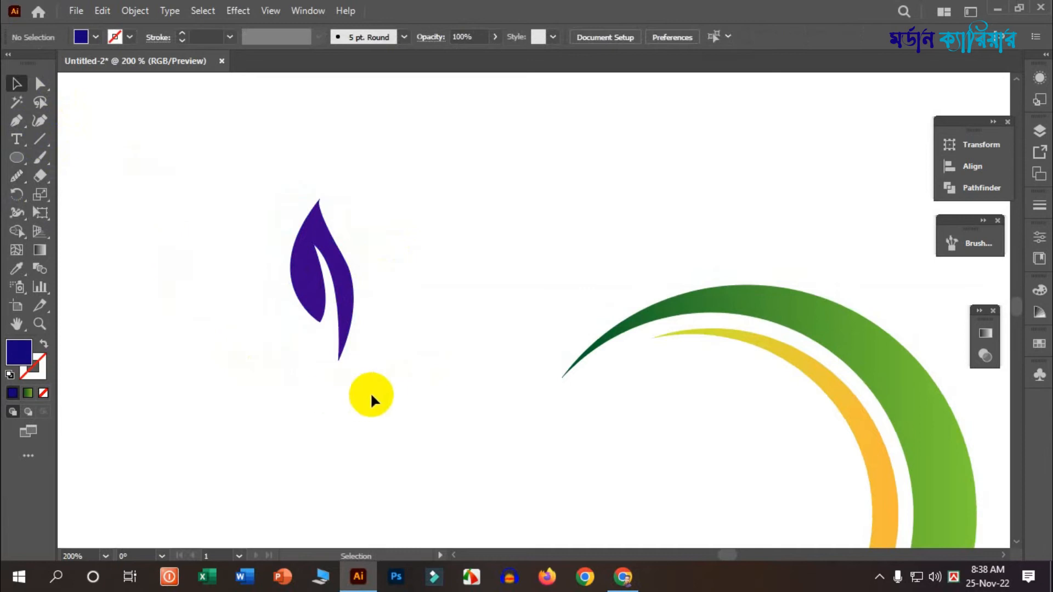
# Shorten the leaf's stem by moving its lowest anchor point up toward the leaf body.
pyautogui.click(340, 302)
pyautogui.press('a')
pyautogui.click(337, 363)
pyautogui.moveTo(339, 363); pyautogui.dragTo(330, 338)
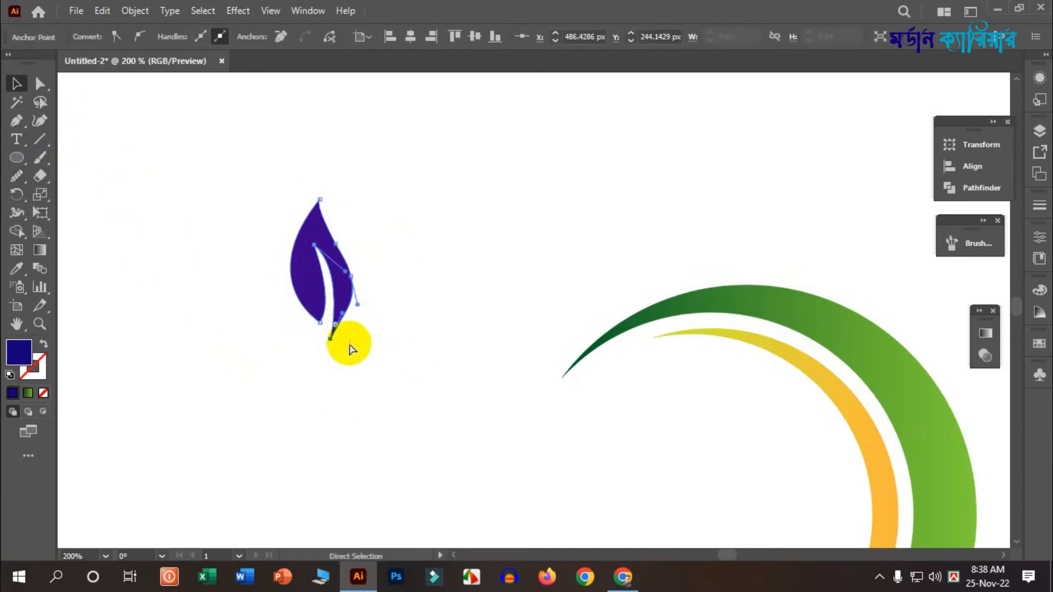
pyautogui.click(428, 353)
# Move the leaf closer to the crescents and sample the outer crescent's green gradient onto it.
pyautogui.click(347, 284)
pyautogui.moveTo(352, 273); pyautogui.dragTo(435, 300)
pyautogui.click(356, 254)
pyautogui.keyDown('ctrl'); pyautogui.click(348, 264); pyautogui.keyUp('ctrl')
pyautogui.click(361, 263)
pyautogui.click(768, 302)
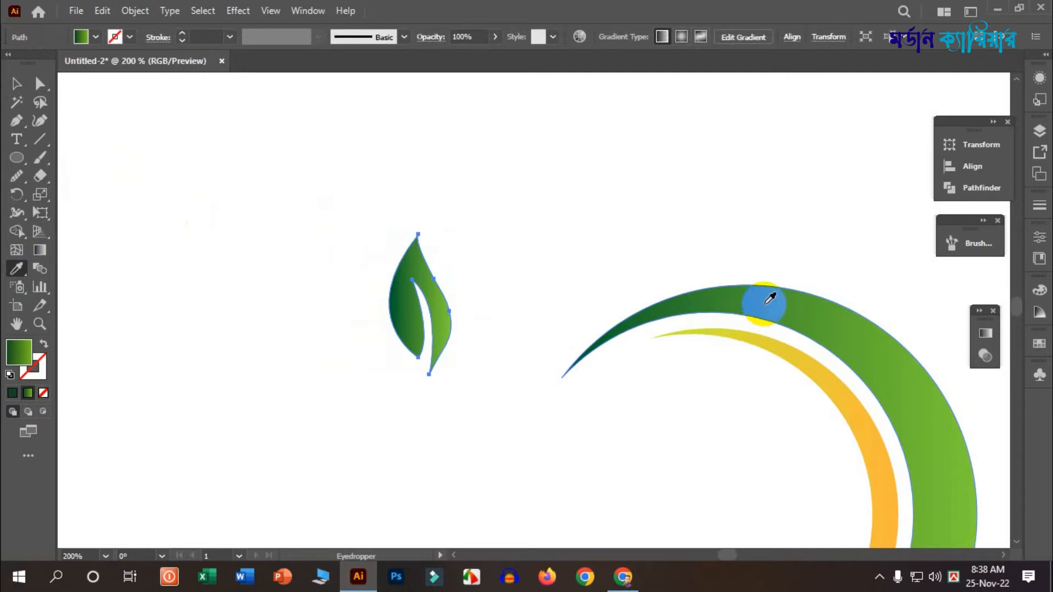
# Rotate the leaf and fit it against the outer crescent's upper pointed end.
pyautogui.click(18, 85)
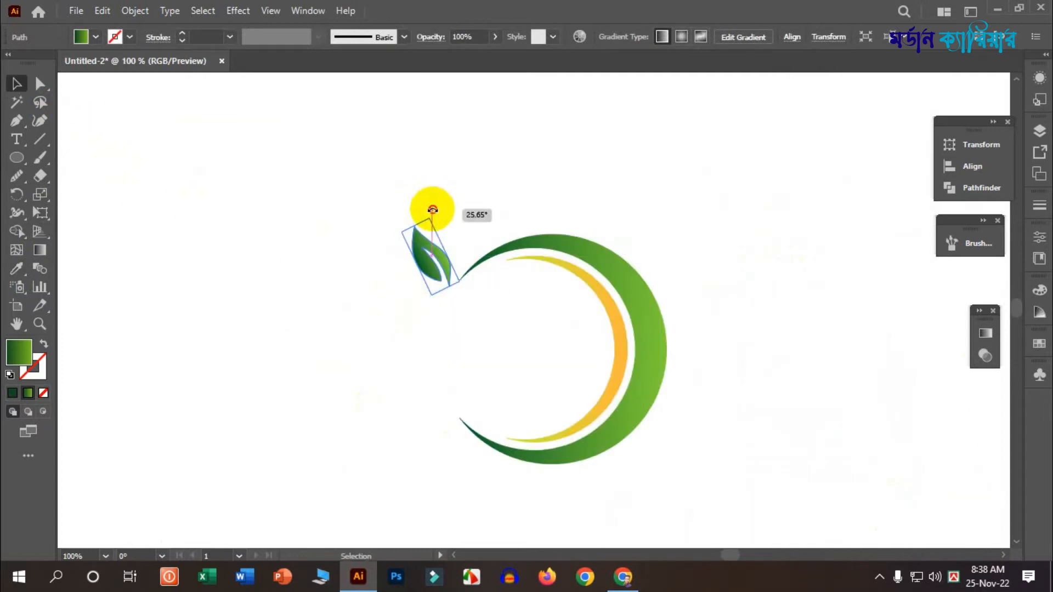
pyautogui.moveTo(433, 209); pyautogui.dragTo(391, 204)
pyautogui.moveTo(432, 264); pyautogui.dragTo(431, 279)
pyautogui.moveTo(401, 234); pyautogui.dragTo(356, 242)
pyautogui.moveTo(431, 284); pyautogui.dragTo(441, 305)
pyautogui.moveTo(472, 272); pyautogui.dragTo(437, 260)
pyautogui.moveTo(439, 298); pyautogui.dragTo(417, 296)
# Duplicate the leaf to form a cluster of three at the crescents' upper tips, rotating the copies to fan outward.
pyautogui.click(525, 324)
pyautogui.scroll(2, 522, 319)
pyautogui.scroll(3, 746, 543)
pyautogui.keyDown('alt'); pyautogui.moveTo(411, 370); pyautogui.dragTo(463, 238); pyautogui.keyUp('alt')
pyautogui.moveTo(407, 291); pyautogui.dragTo(540, 371)
pyautogui.moveTo(611, 349); pyautogui.dragTo(468, 323)
pyautogui.click(569, 378)
# Rotate the leaf above the outer crescent's upper tip and shift it to follow the curve.
pyautogui.scroll(-2, 567, 378)
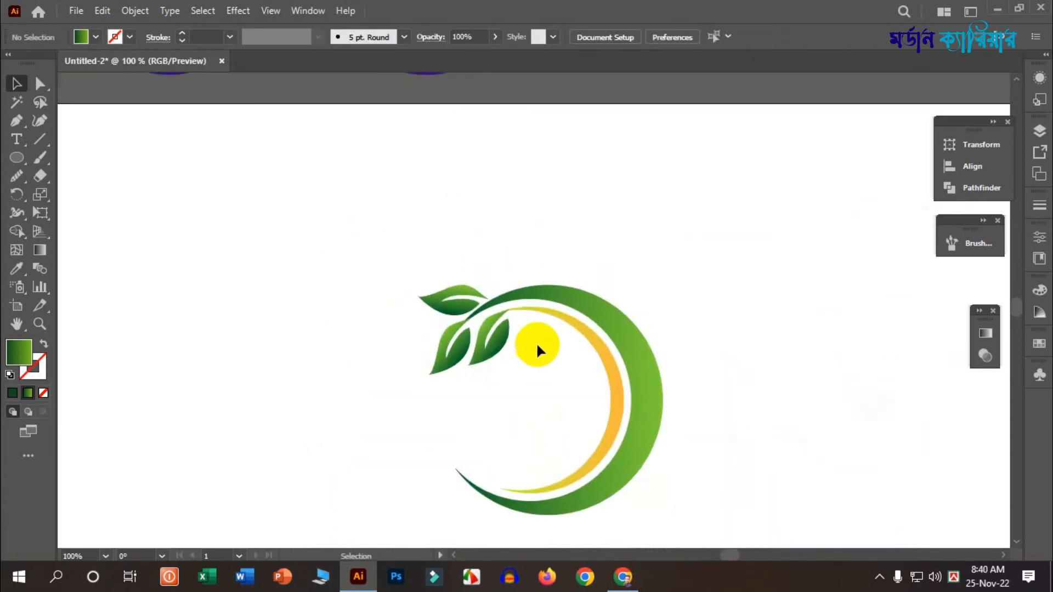
pyautogui.scroll(6, 515, 314)
pyautogui.click(458, 295)
pyautogui.moveTo(410, 212); pyautogui.dragTo(444, 222)
pyautogui.moveTo(402, 340); pyautogui.dragTo(384, 322)
pyautogui.click(553, 388)
# Nudge the leaves at the crescents' upper tips to even out their spacing.
pyautogui.scroll(-4, 553, 388)
pyautogui.moveTo(351, 380)
pyautogui.mouseDown()
pyautogui.moveTo(346, 371)
pyautogui.moveTo(329, 401)
pyautogui.moveTo(356, 371)
pyautogui.mouseUp()
pyautogui.scroll(2, 449, 358)
pyautogui.moveTo(497, 366); pyautogui.dragTo(497, 377)
pyautogui.click(723, 439)
pyautogui.moveTo(669, 401); pyautogui.dragTo(692, 395)
# Set a fourth leaf on the outer crescent's upper edge, rotated so its stem meets the curve.
pyautogui.scroll(-6, 370, 358)
pyautogui.scroll(2, 432, 253)
pyautogui.scroll(3, 369, 245)
pyautogui.click(378, 242)
pyautogui.moveTo(461, 220); pyautogui.dragTo(466, 251)
pyautogui.moveTo(402, 272)
pyautogui.mouseDown()
pyautogui.moveTo(388, 280)
pyautogui.moveTo(398, 281)
pyautogui.mouseUp()
pyautogui.moveTo(300, 227); pyautogui.dragTo(341, 200)
pyautogui.click(461, 183)
# Select all four leaves and both crescents and combine them with the Pathfinder Unite operation.
pyautogui.scroll(-1, 579, 208)
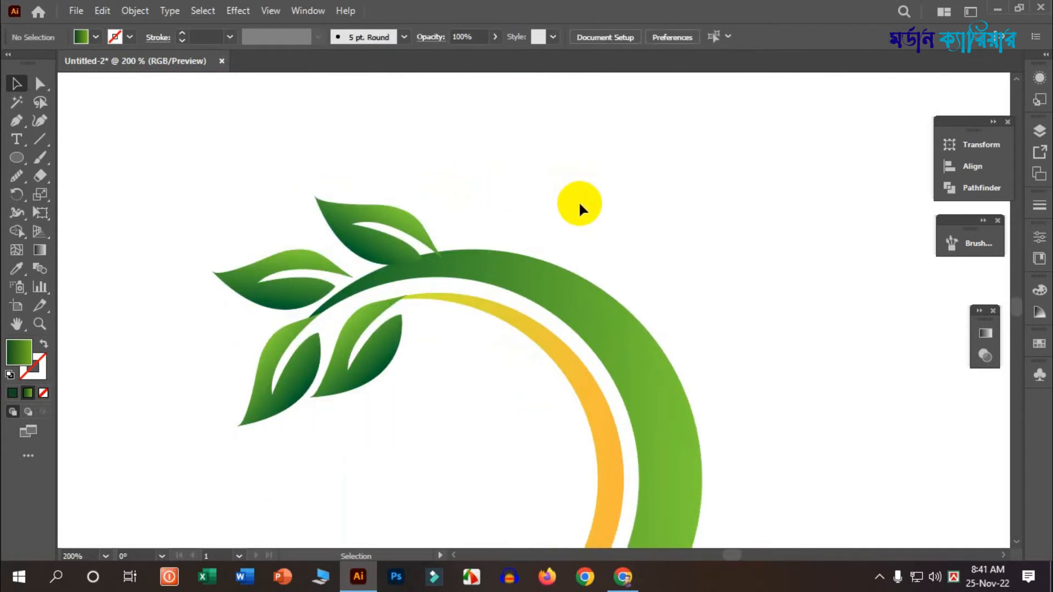
pyautogui.scroll(-4, 527, 257)
pyautogui.scroll(-3, 480, 305)
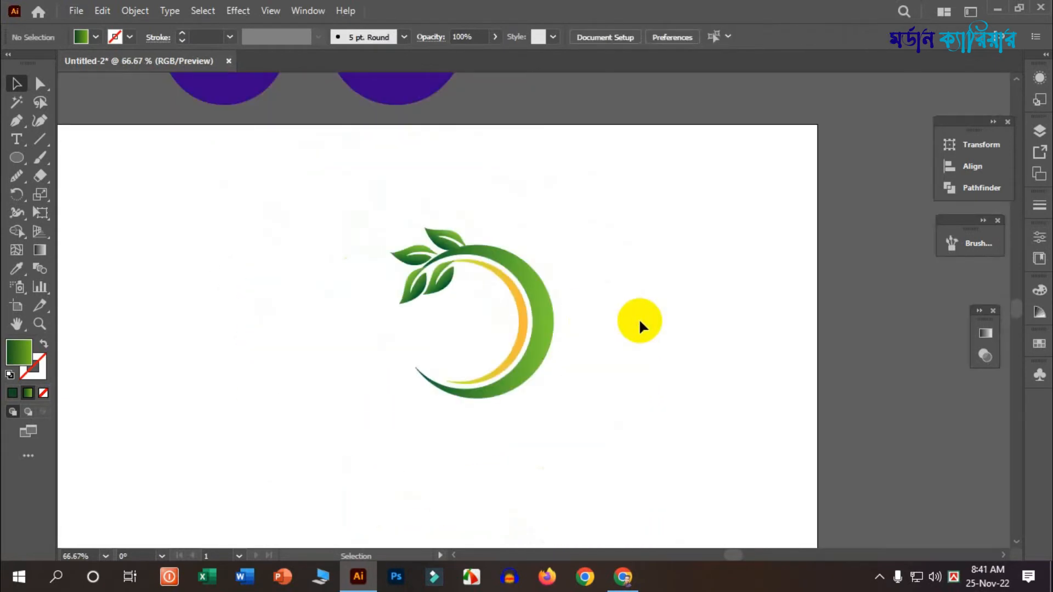
pyautogui.scroll(-2, 630, 384)
pyautogui.scroll(1, 639, 450)
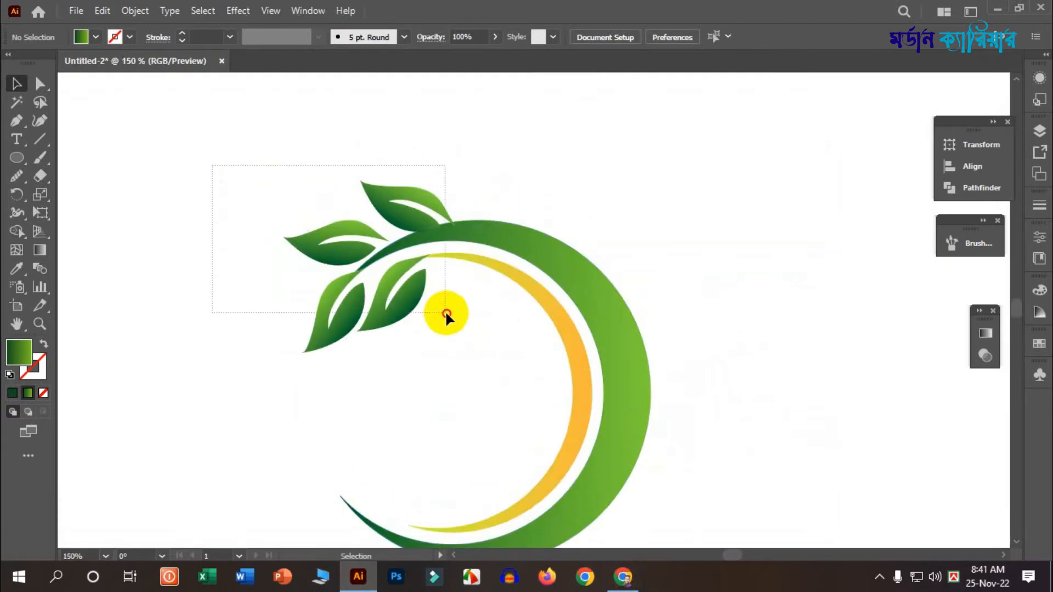
pyautogui.moveTo(437, 309); pyautogui.dragTo(437, 308)
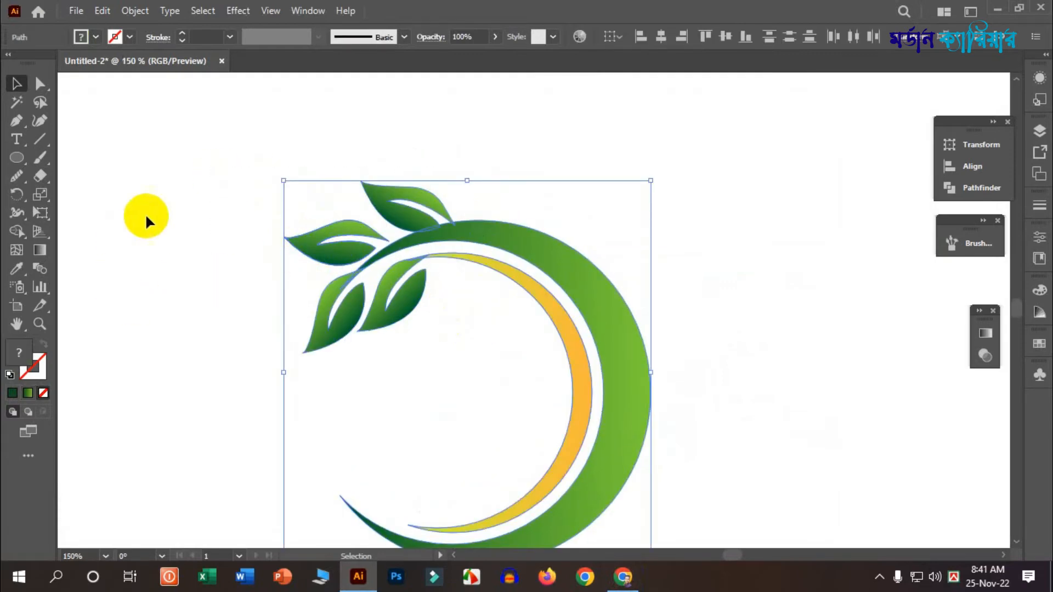
pyautogui.click(985, 193)
pyautogui.click(771, 179)
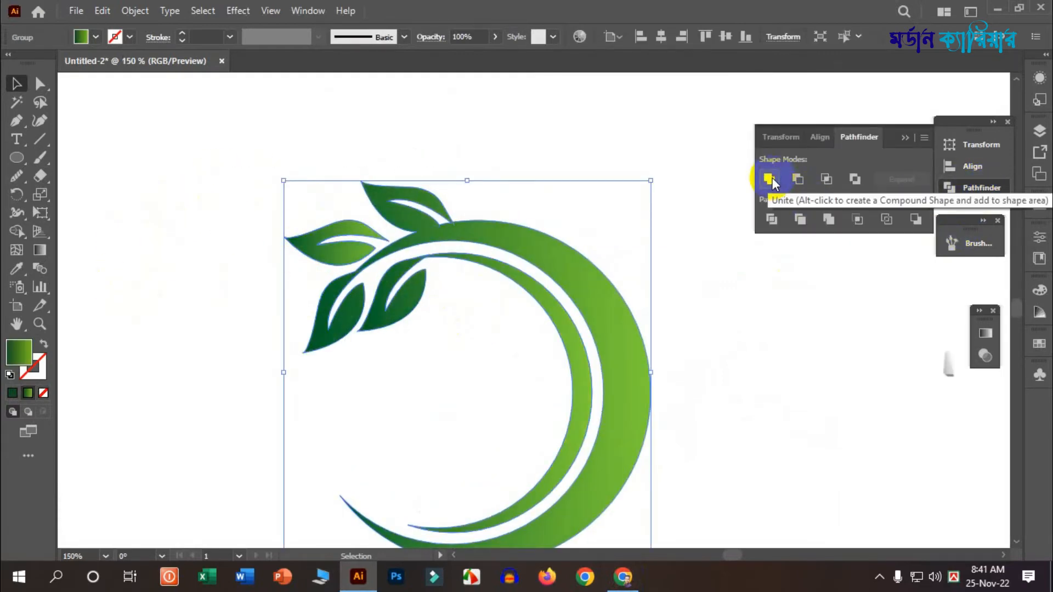
pyautogui.click(519, 338)
# Reposition the united leaf-and-crescent emblem on the artboard.
pyautogui.scroll(-2, 461, 351)
pyautogui.scroll(2, 407, 380)
pyautogui.moveTo(390, 303); pyautogui.dragTo(422, 273)
pyautogui.click(624, 292)
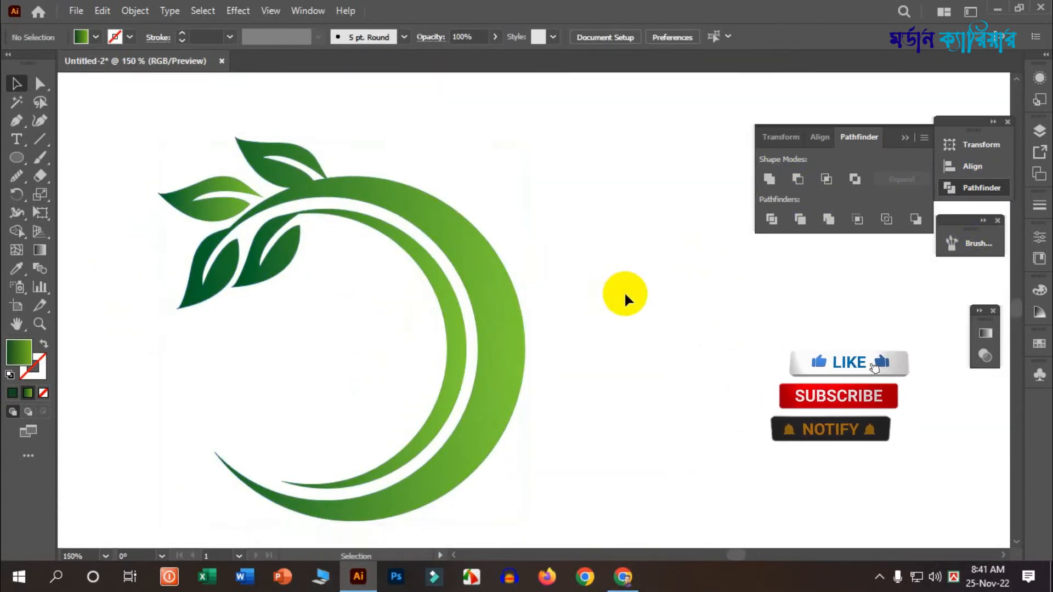
# Reflect the emblem across the vertical axis so that its opening faces right like a letter C.
pyautogui.click(497, 296)
pyautogui.scroll(-2, 609, 357)
pyautogui.rightClick(516, 298)
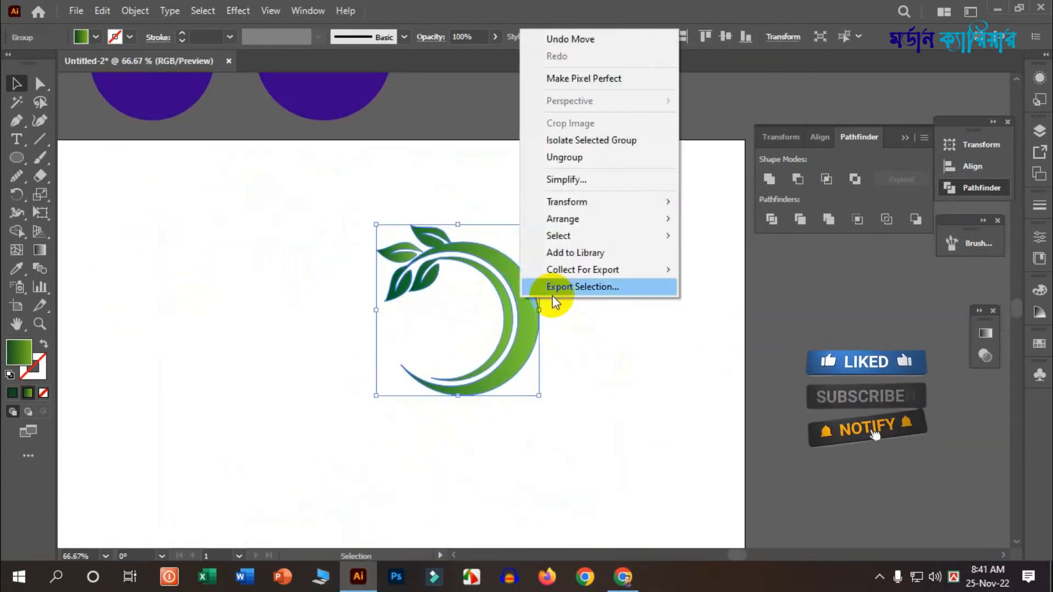
pyautogui.click(732, 256)
pyautogui.click(743, 423)
# Move the mirrored emblem toward the artboard's left side.
pyautogui.click(408, 334)
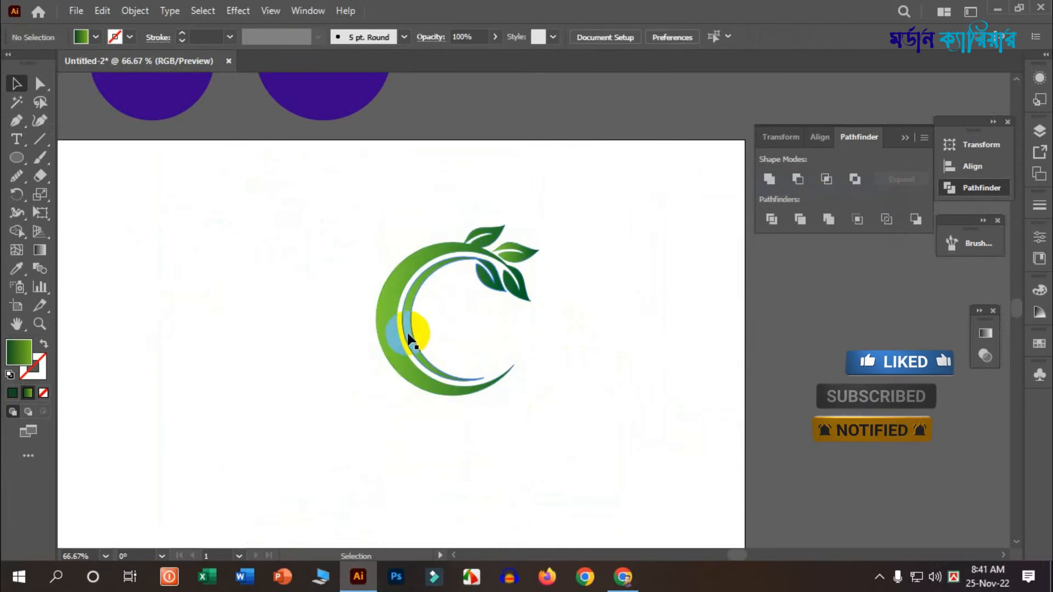
pyautogui.scroll(-2, 371, 445)
pyautogui.scroll(-1, 314, 402)
pyautogui.scroll(2, 387, 287)
pyautogui.moveTo(386, 288); pyautogui.dragTo(319, 287)
pyautogui.click(153, 246)
# Add 112 pt text to the right of the emblem, reading "Natural" on one line and "Logo" below it.
pyautogui.moveTo(17, 139); pyautogui.dragTo(73, 147)
pyautogui.click(89, 139)
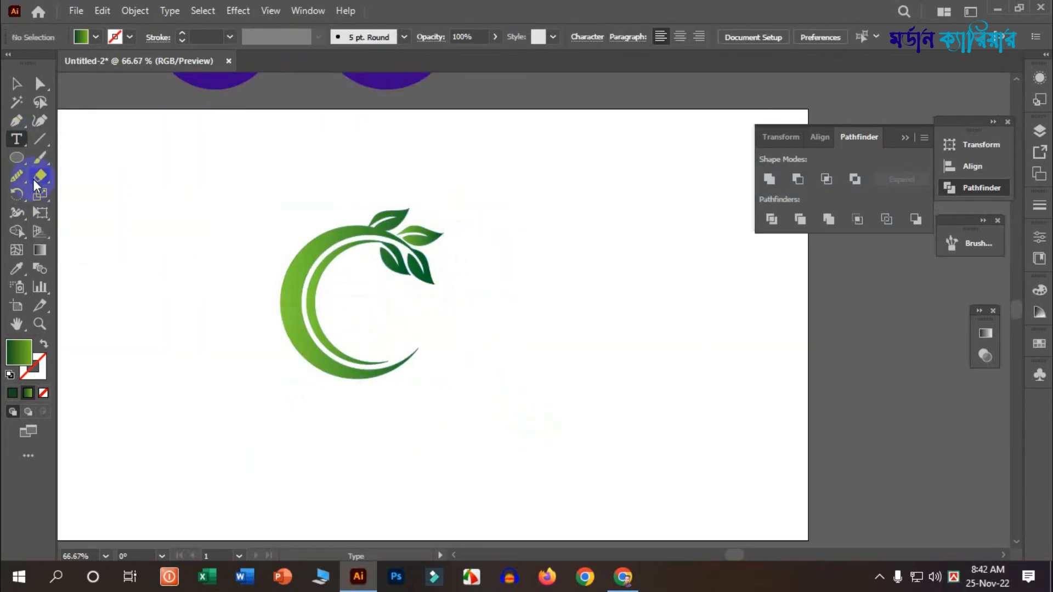
pyautogui.click(472, 317)
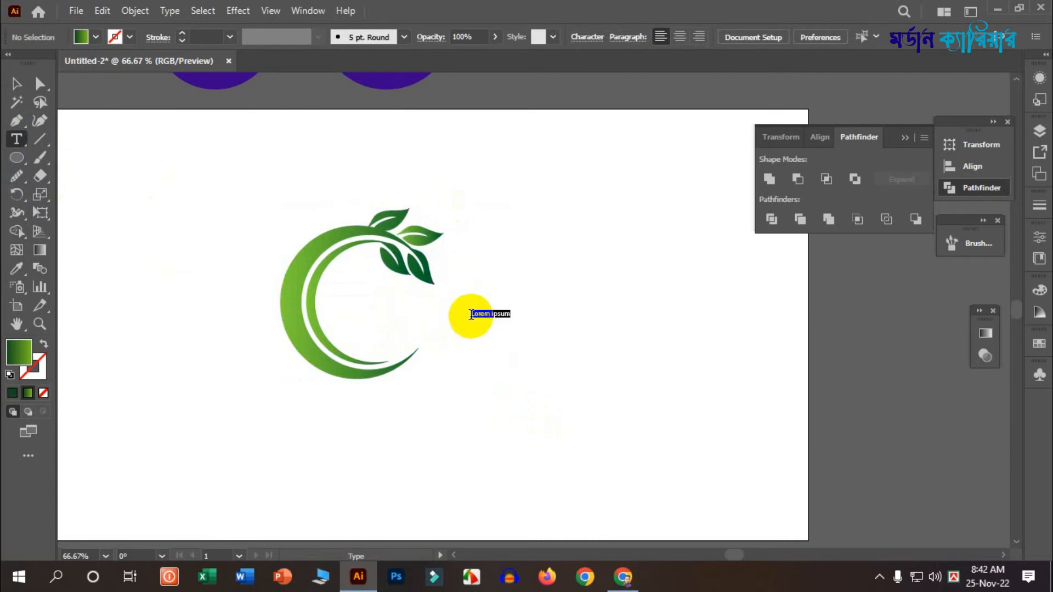
pyautogui.press('Return')
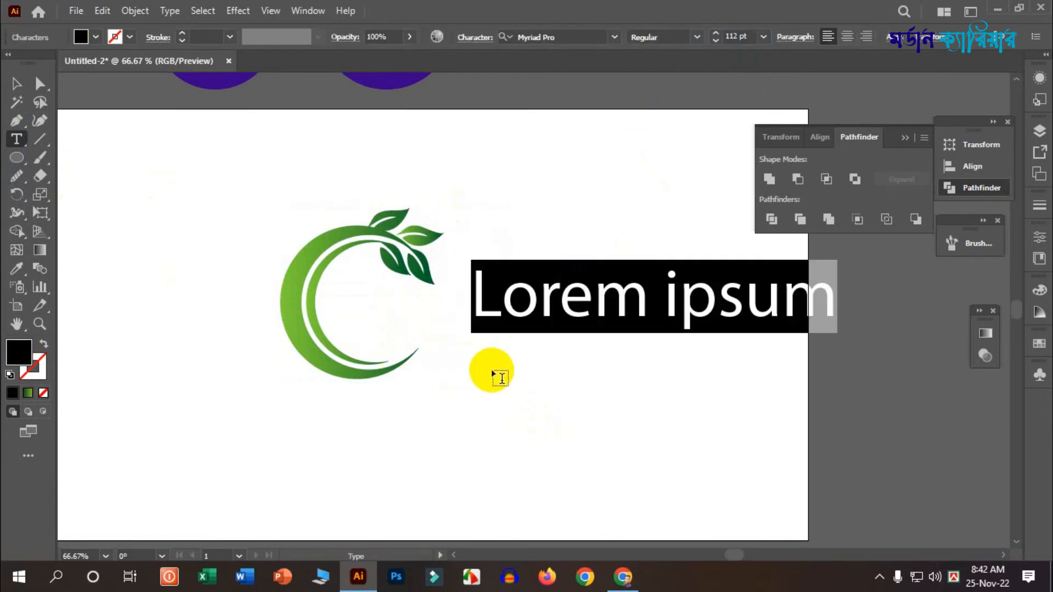
pyautogui.write('natural')
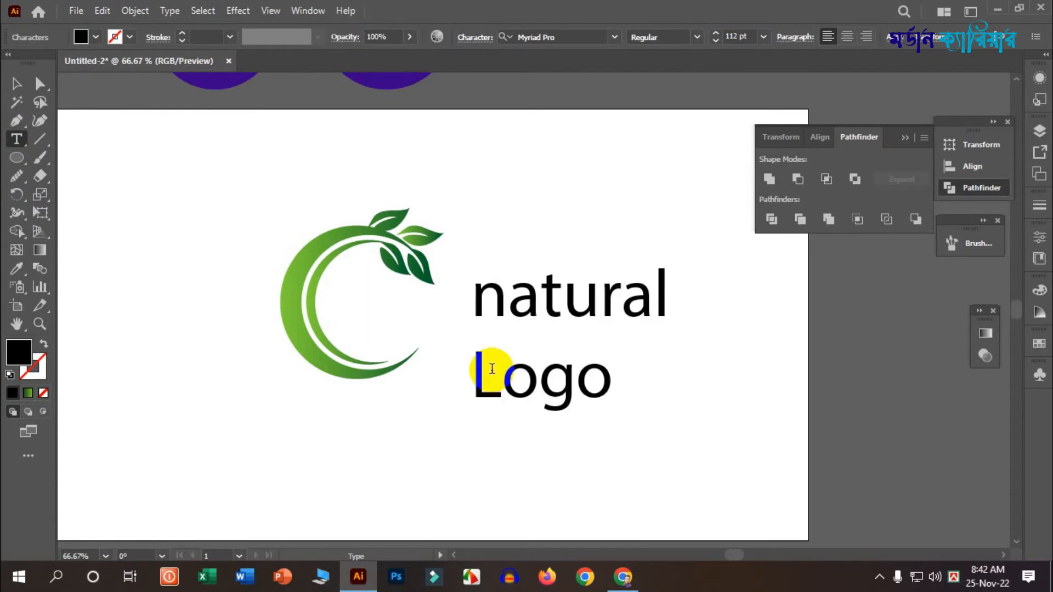
pyautogui.click(509, 295)
pyautogui.press('BackSpace')
pyautogui.write('N')
pyautogui.press('Escape')
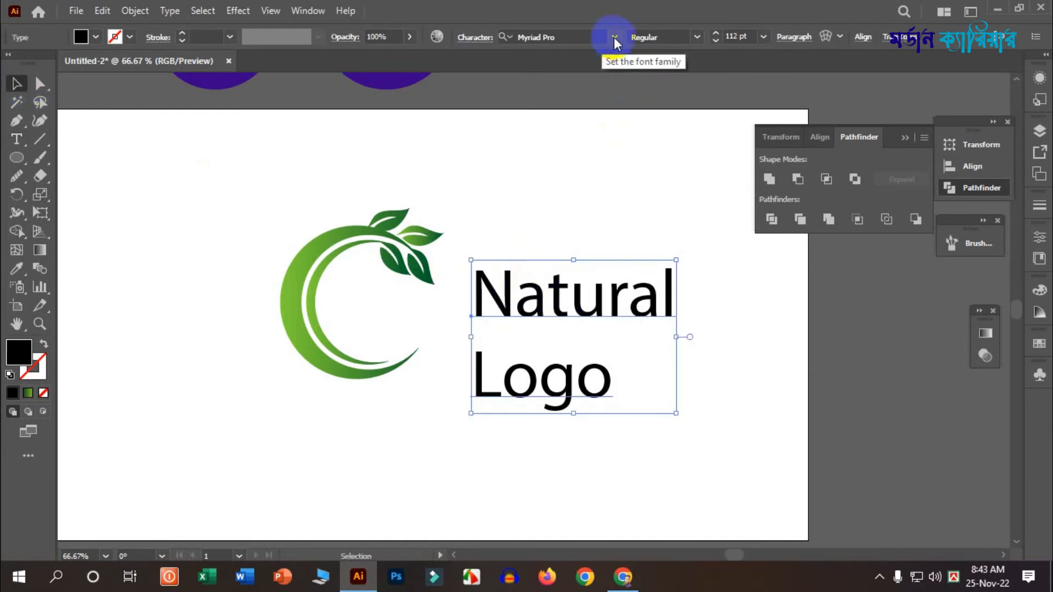
# Move the emblem farther left, then scale the text down and place it beside the crescent's opening.
pyautogui.click(390, 200)
pyautogui.click(322, 249)
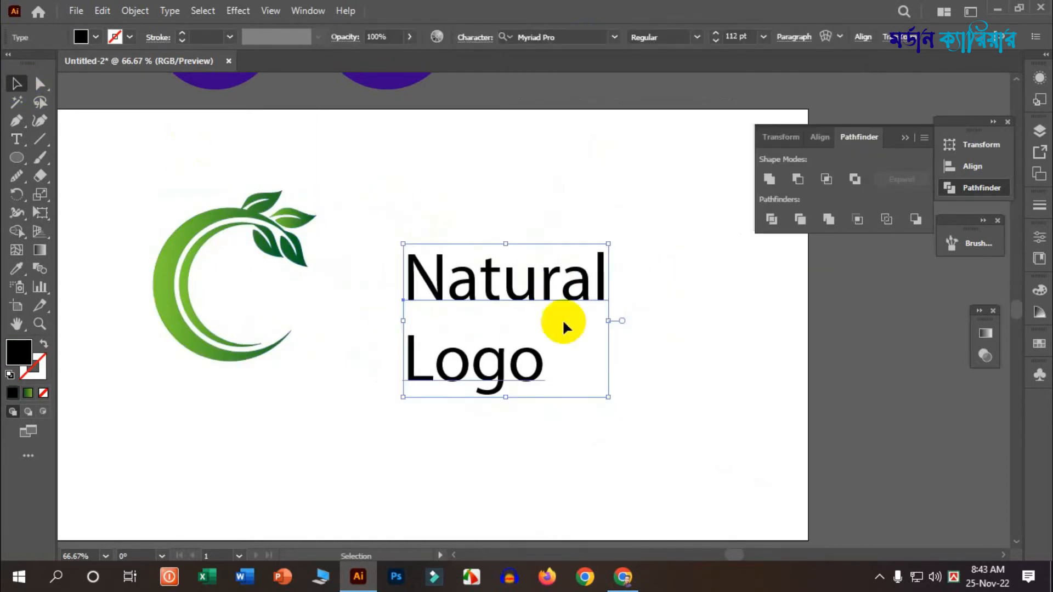
pyautogui.moveTo(606, 395); pyautogui.dragTo(542, 341)
pyautogui.moveTo(497, 286); pyautogui.dragTo(306, 341)
# Reduce the font size of the word "Logo" to 30 pt.
pyautogui.click(16, 138)
pyautogui.click(716, 33)
pyautogui.click(715, 41)
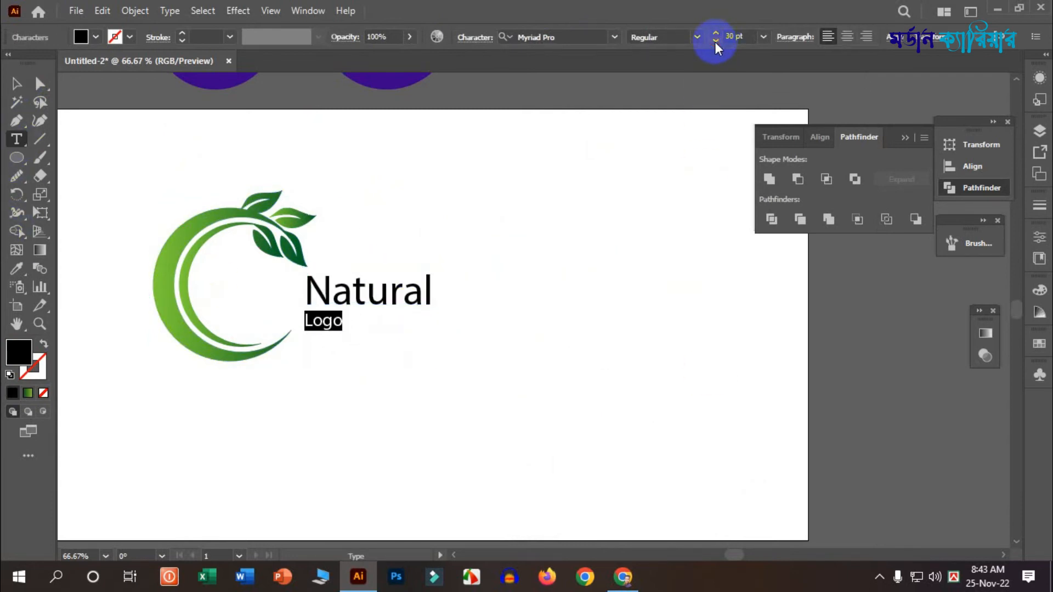
pyautogui.press('Escape')
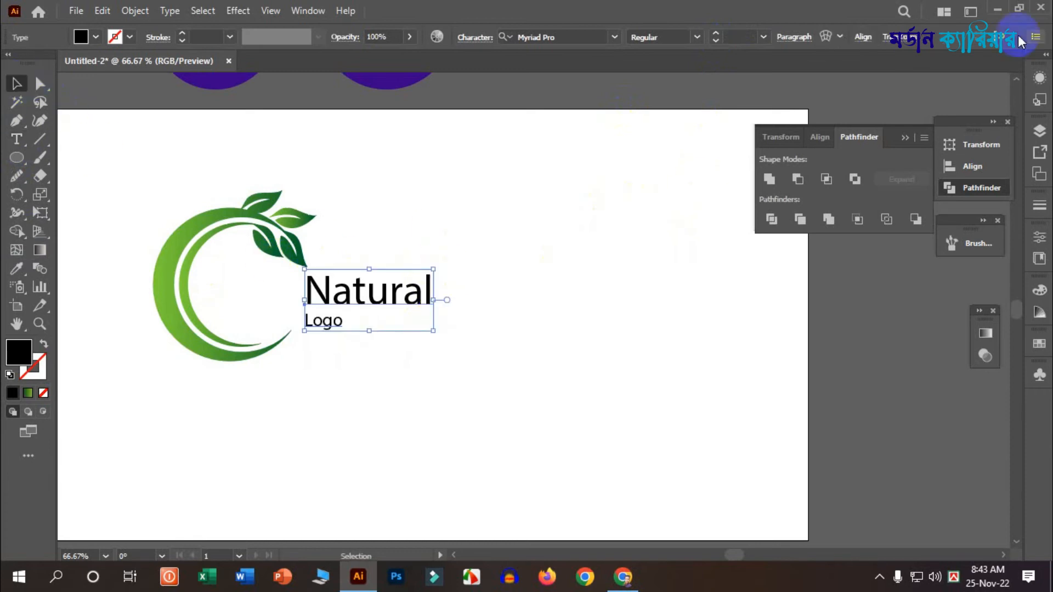
# Center-align the two text lines and move them into the crescent's opening.
pyautogui.click(790, 37)
pyautogui.click(673, 64)
pyautogui.click(486, 247)
pyautogui.moveTo(329, 313); pyautogui.dragTo(314, 295)
pyautogui.click(525, 277)
# Browse the font previews and set the text to Philosopher Bold.
pyautogui.click(328, 285)
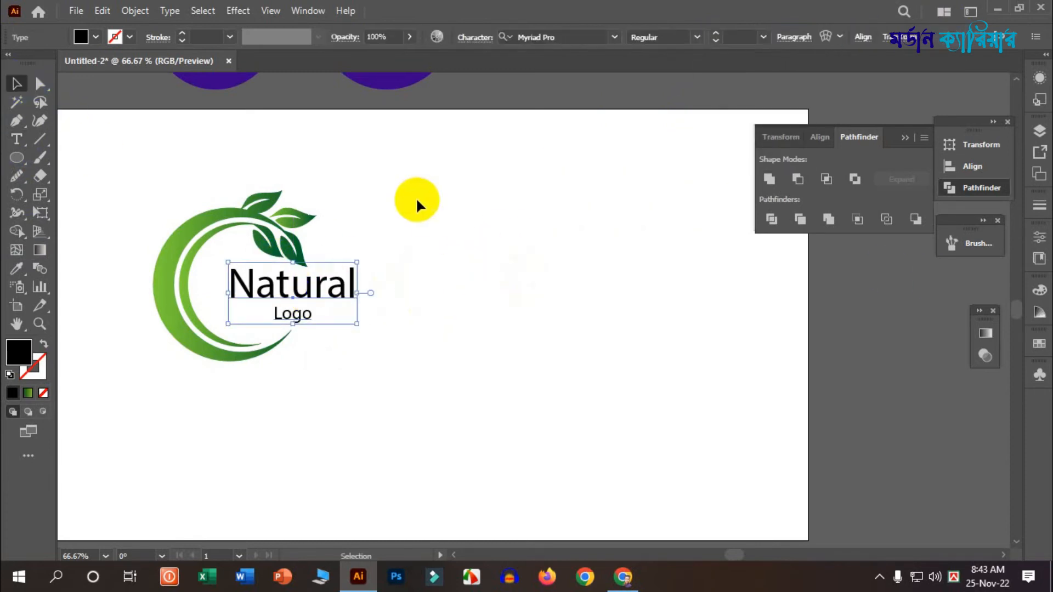
pyautogui.click(614, 37)
pyautogui.scroll(-2, 692, 181)
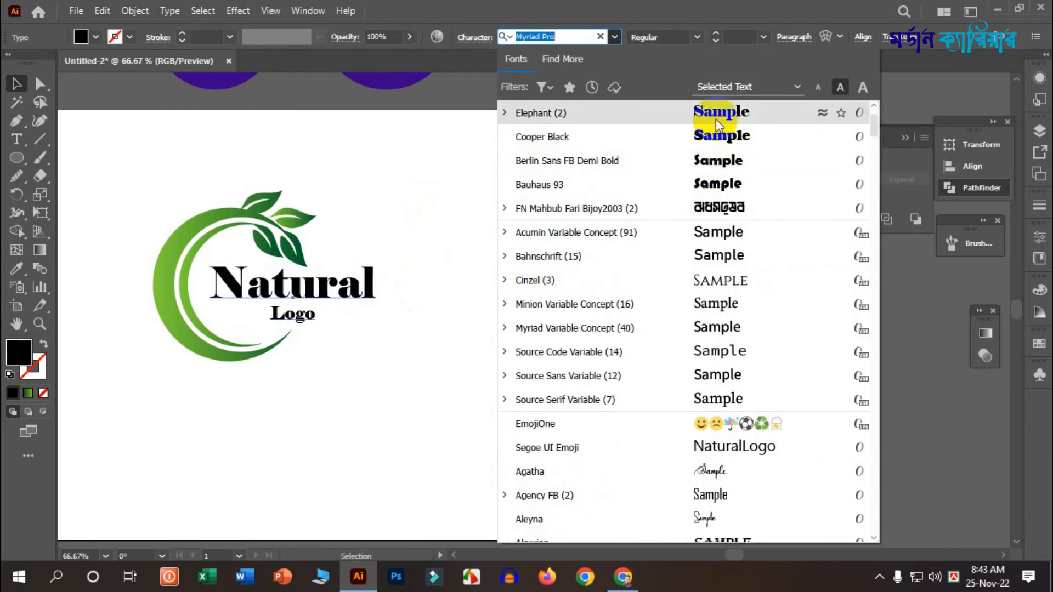
pyautogui.scroll(1, 716, 119)
pyautogui.scroll(-6, 710, 255)
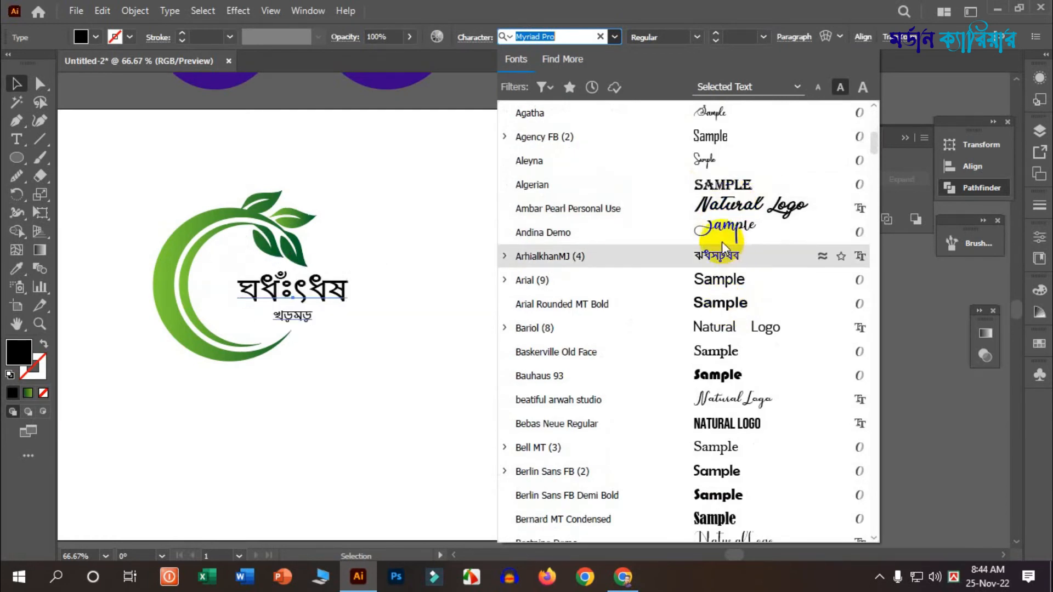
pyautogui.scroll(-3, 697, 423)
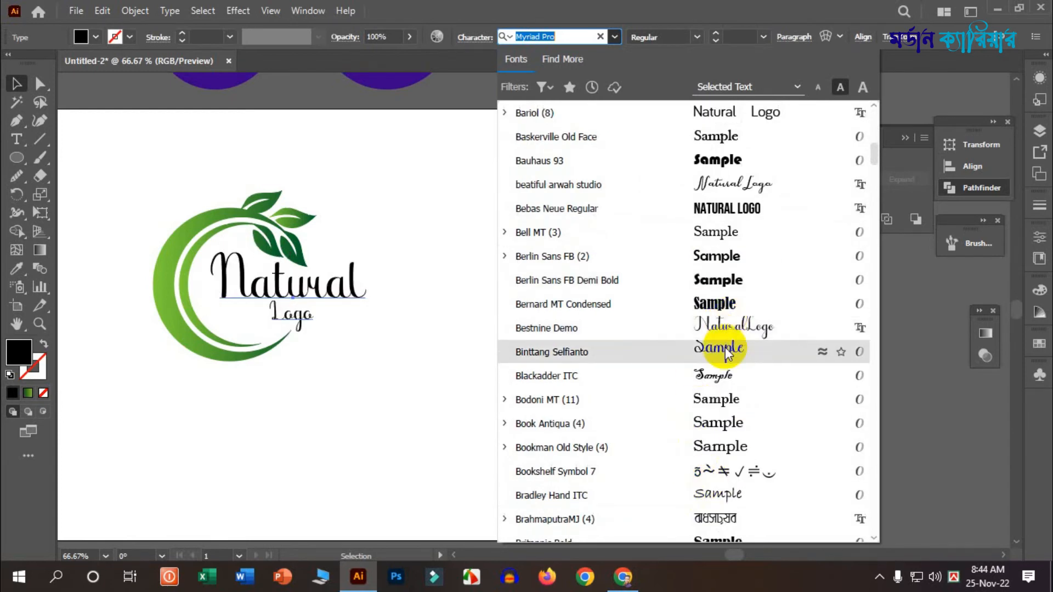
pyautogui.scroll(-12, 715, 401)
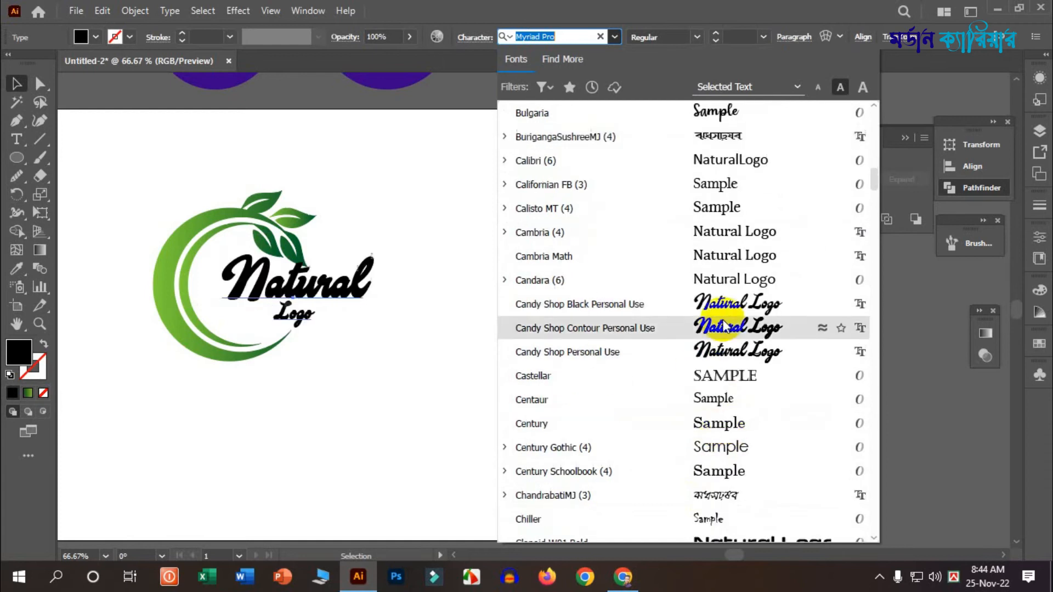
pyautogui.scroll(-15, 712, 398)
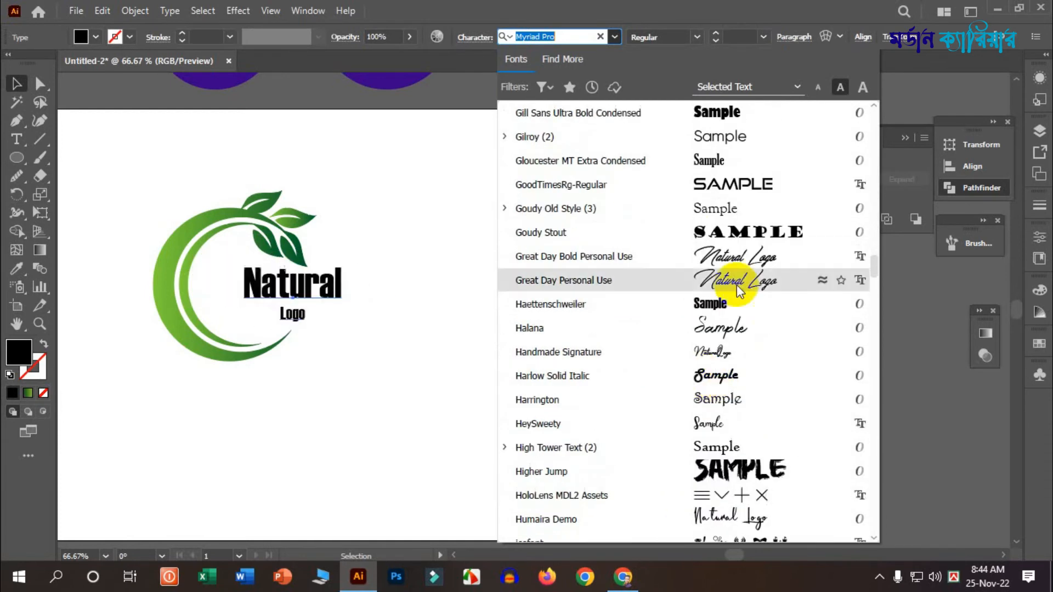
pyautogui.scroll(-20, 747, 419)
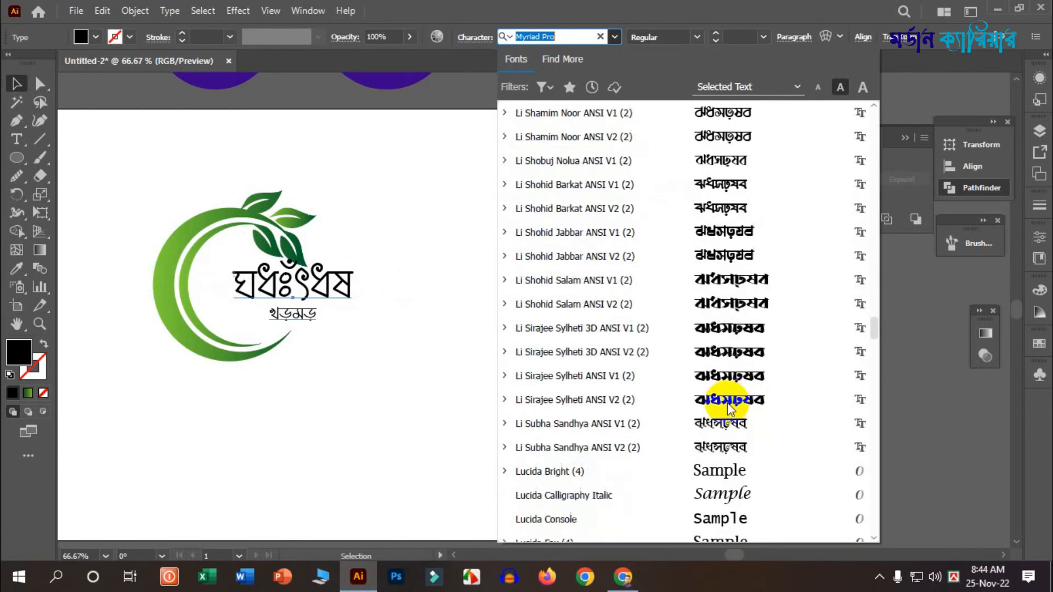
pyautogui.scroll(-20, 727, 470)
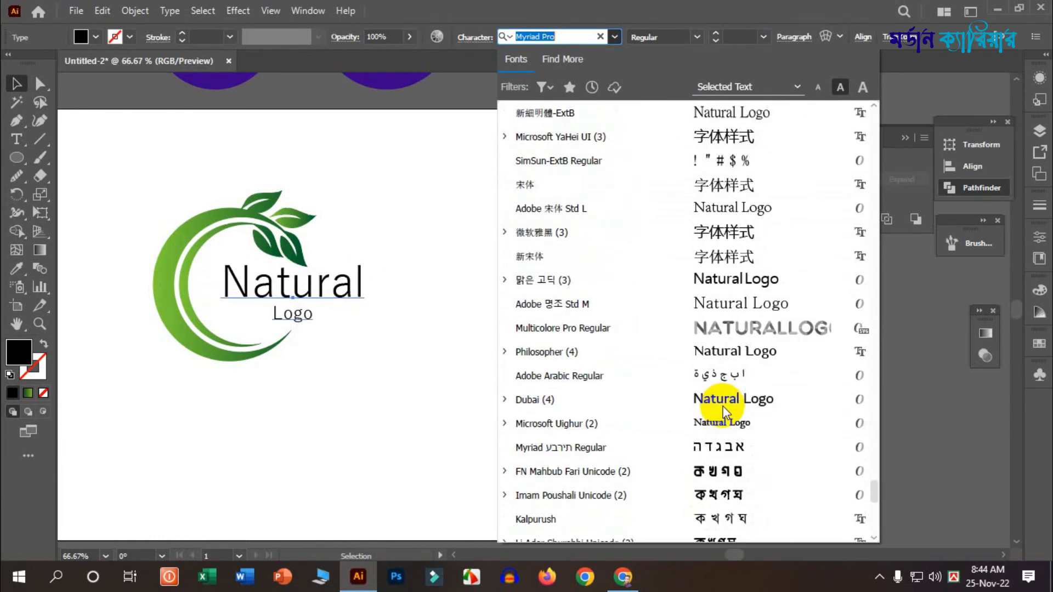
pyautogui.click(728, 358)
pyautogui.click(695, 37)
pyautogui.click(657, 86)
# Nudge the text block slightly left within the crescent's opening.
pyautogui.moveTo(397, 341); pyautogui.dragTo(335, 302)
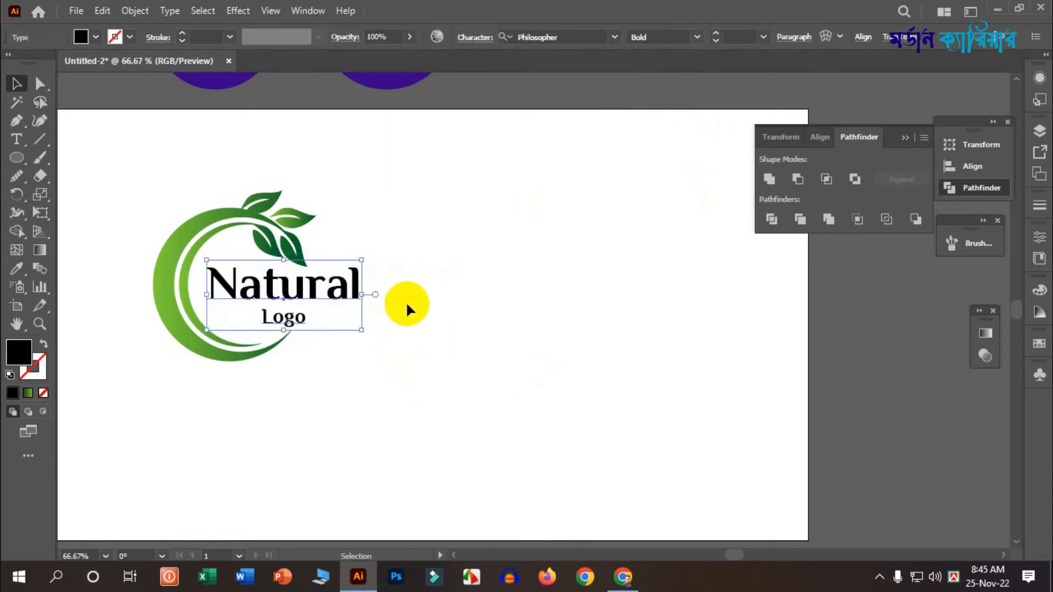
pyautogui.click(407, 305)
pyautogui.scroll(1, 580, 396)
pyautogui.scroll(-2, 602, 392)
pyautogui.scroll(2, 481, 406)
pyautogui.scroll(2, 384, 404)
pyautogui.scroll(-3, 489, 423)
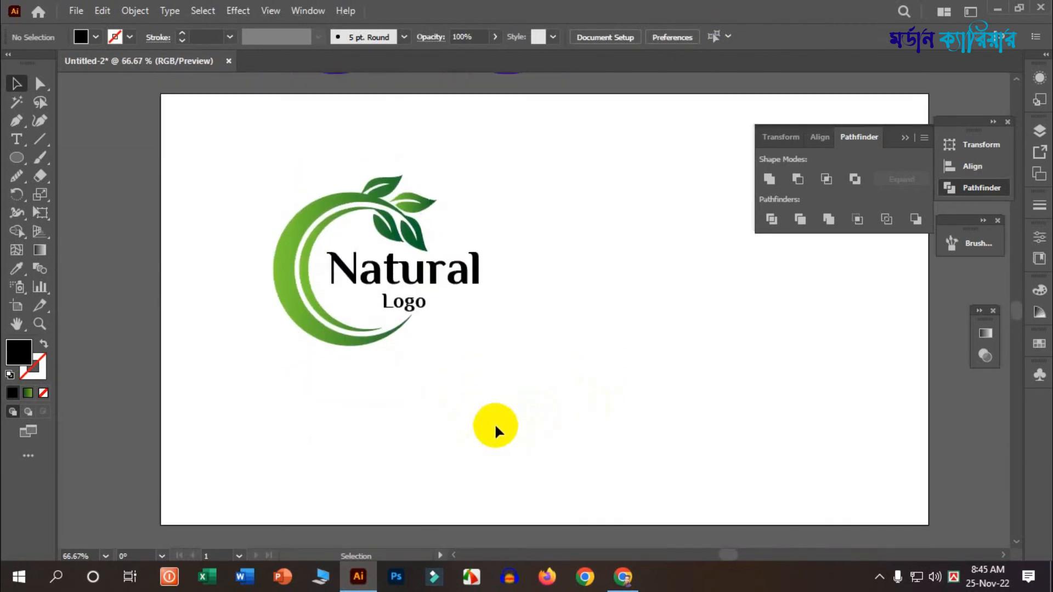
pyautogui.scroll(1, 497, 422)
# Duplicate the "Natural Logo" text beside the emblem and convert the copy to outlines.
pyautogui.click(426, 344)
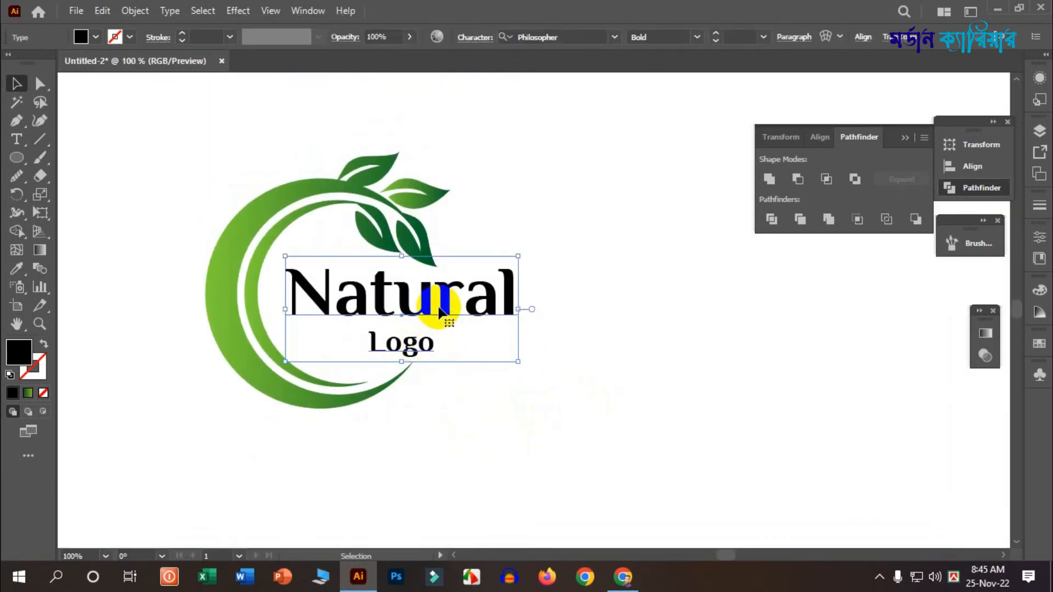
pyautogui.moveTo(443, 301); pyautogui.dragTo(706, 390)
pyautogui.scroll(2, 697, 368)
pyautogui.rightClick(549, 332)
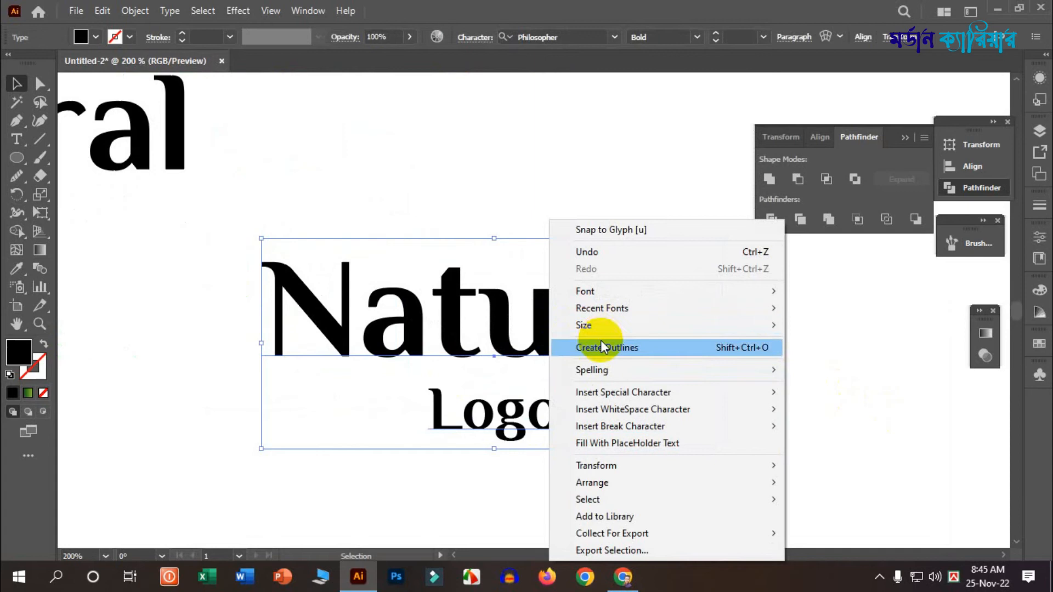
pyautogui.click(602, 348)
# Ungroup the outlined copy and group the letters of "Natural".
pyautogui.rightClick(568, 329)
pyautogui.click(612, 188)
pyautogui.moveTo(173, 253); pyautogui.dragTo(706, 367)
pyautogui.hotkey('ctrl', 'g')
# Scale down the outlined word "Logo" and nudge it up closer beneath "Natural".
pyautogui.moveTo(690, 441); pyautogui.dragTo(371, 390)
pyautogui.click(372, 395)
pyautogui.moveTo(577, 450); pyautogui.dragTo(546, 436)
pyautogui.press('Up')
pyautogui.press('Up')
pyautogui.press('Up')
pyautogui.press('Up')
pyautogui.press('Up')
pyautogui.press('Up')
pyautogui.press('Up')
pyautogui.click(541, 452)
# Draw a thin black rectangle as a line before "Logo", starting at the N's outer edge.
pyautogui.moveTo(16, 157); pyautogui.dragTo(88, 155)
pyautogui.moveTo(261, 262); pyautogui.dragTo(433, 405)
pyautogui.click(16, 83)
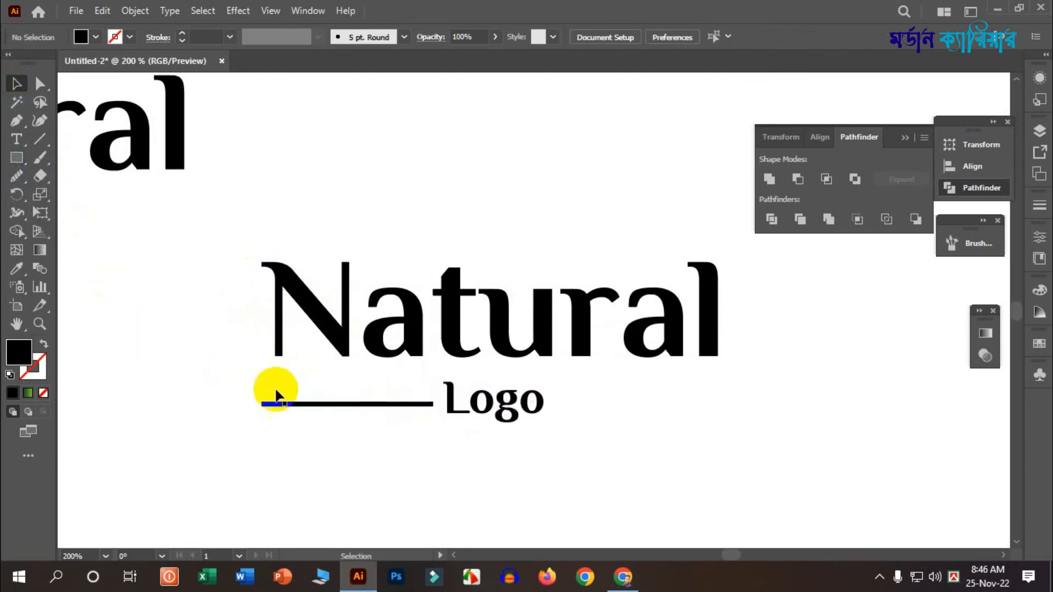
# Copy the line to the other side of "Logo" and shorten it to end flush with the "l" of "Natural".
pyautogui.moveTo(336, 404); pyautogui.dragTo(630, 408)
pyautogui.click(698, 449)
pyautogui.moveTo(727, 317); pyautogui.dragTo(726, 312)
pyautogui.scroll(6, 728, 410)
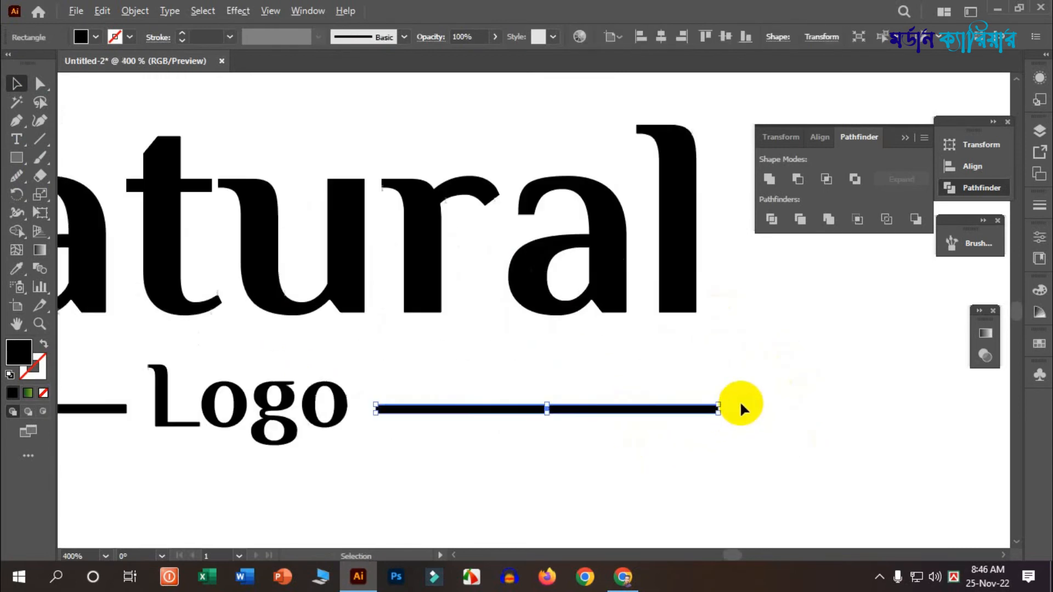
pyautogui.moveTo(716, 410); pyautogui.dragTo(650, 417)
pyautogui.click(609, 459)
# Move the outlined text with its two lines into the crescent's opening, replacing the original text there.
pyautogui.scroll(-8, 568, 421)
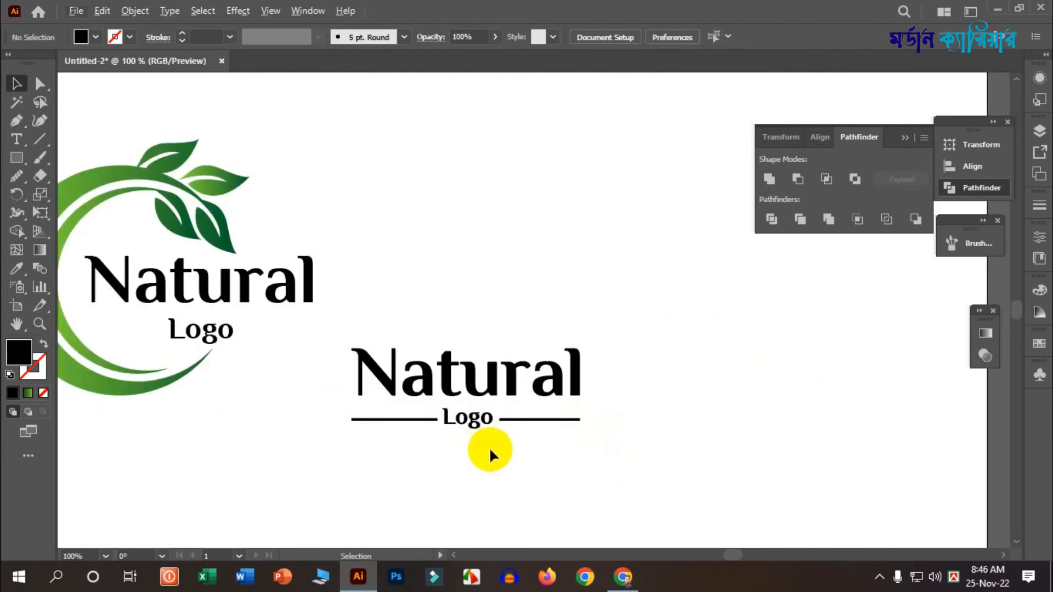
pyautogui.moveTo(343, 341); pyautogui.dragTo(584, 286)
pyautogui.moveTo(493, 402); pyautogui.dragTo(326, 344)
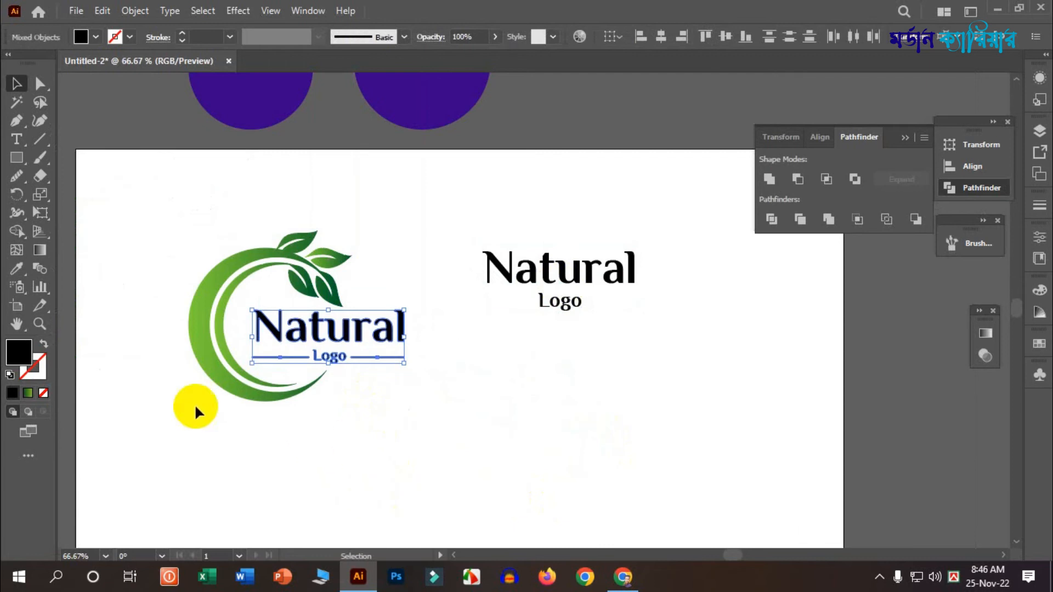
pyautogui.scroll(-1, 194, 404)
pyautogui.hscroll(-5, 307, 411)
pyautogui.scroll(2, 404, 416)
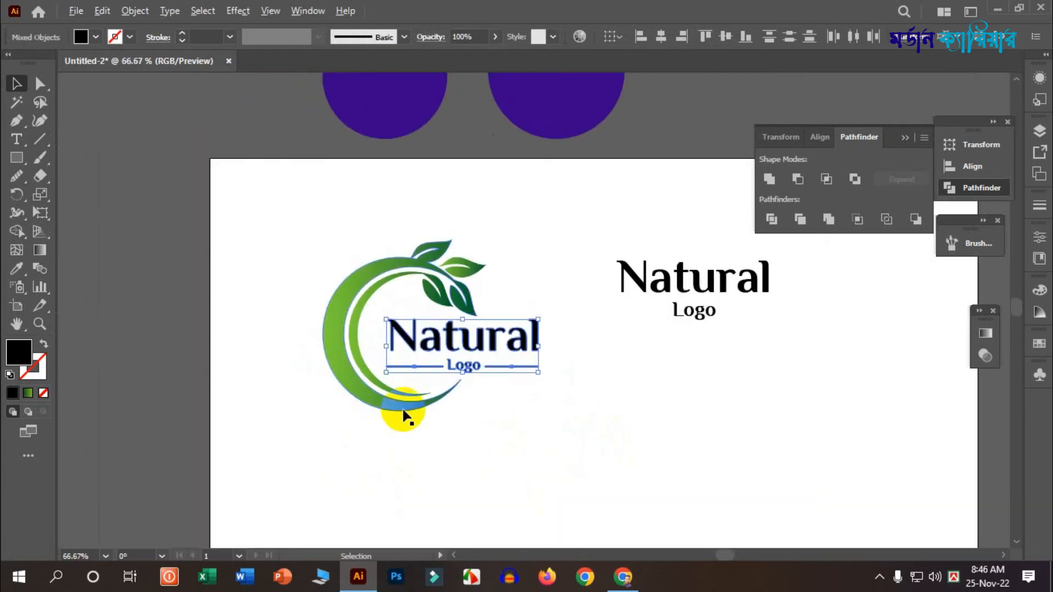
# Apply the crescent's green gradient to the outlined text and its two lines with the Eyedropper.
pyautogui.click(351, 307)
pyautogui.press('v')
pyautogui.click(157, 278)
pyautogui.scroll(-1, 624, 477)
pyautogui.scroll(1, 538, 444)
pyautogui.keyDown('alt'); pyautogui.scroll(1, 452, 412); pyautogui.keyUp('alt')
pyautogui.click(351, 280)
pyautogui.click(340, 301)
pyautogui.click(594, 345)
pyautogui.click(357, 299)
pyautogui.click(587, 296)
pyautogui.click(488, 390)
# Move the whole logo to the artboard's centre and the spare black text off the artboard.
pyautogui.scroll(1, 488, 390)
pyautogui.moveTo(177, 145); pyautogui.dragTo(391, 361)
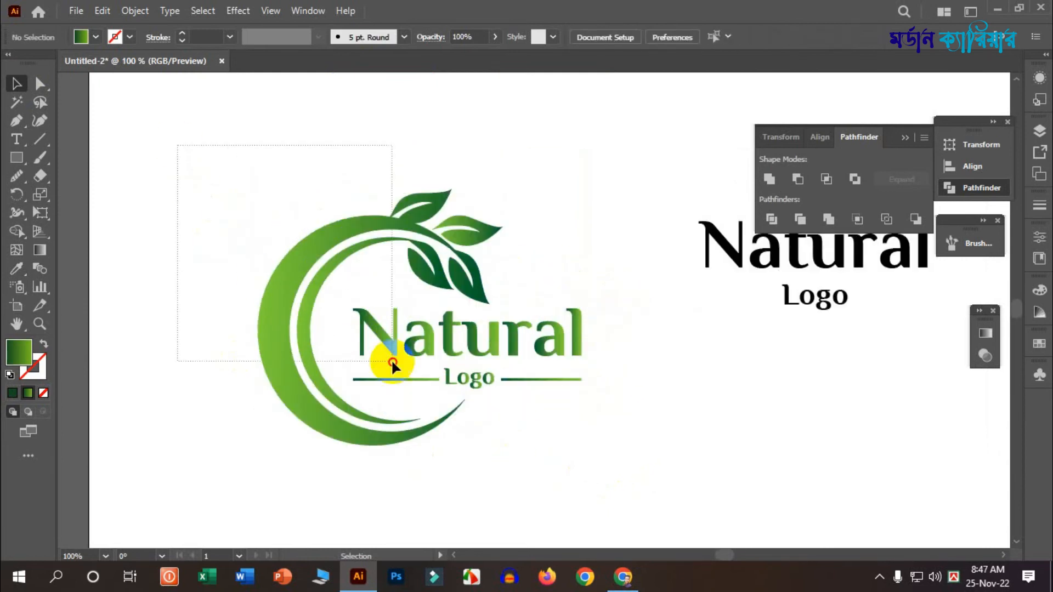
pyautogui.moveTo(634, 461); pyautogui.dragTo(631, 461)
pyautogui.click(453, 440)
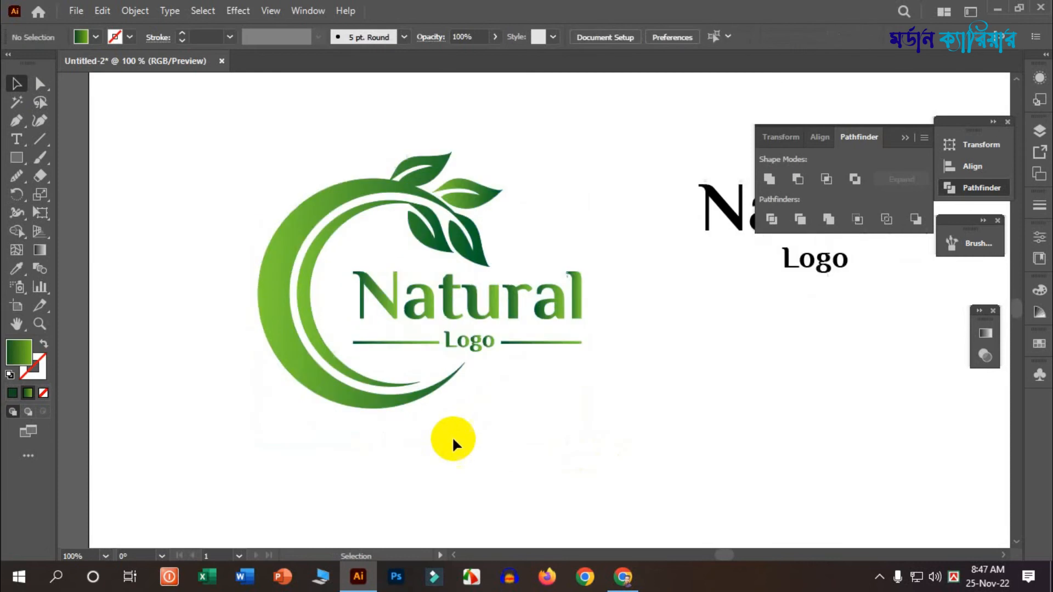
pyautogui.hotkey('ctrl', '-')
pyautogui.hotkey('ctrl', 'z')
pyautogui.moveTo(430, 383); pyautogui.dragTo(483, 379)
pyautogui.scroll(-2, 639, 435)
pyautogui.moveTo(585, 384); pyautogui.dragTo(598, 307)
pyautogui.hscroll(3, 412, 416)
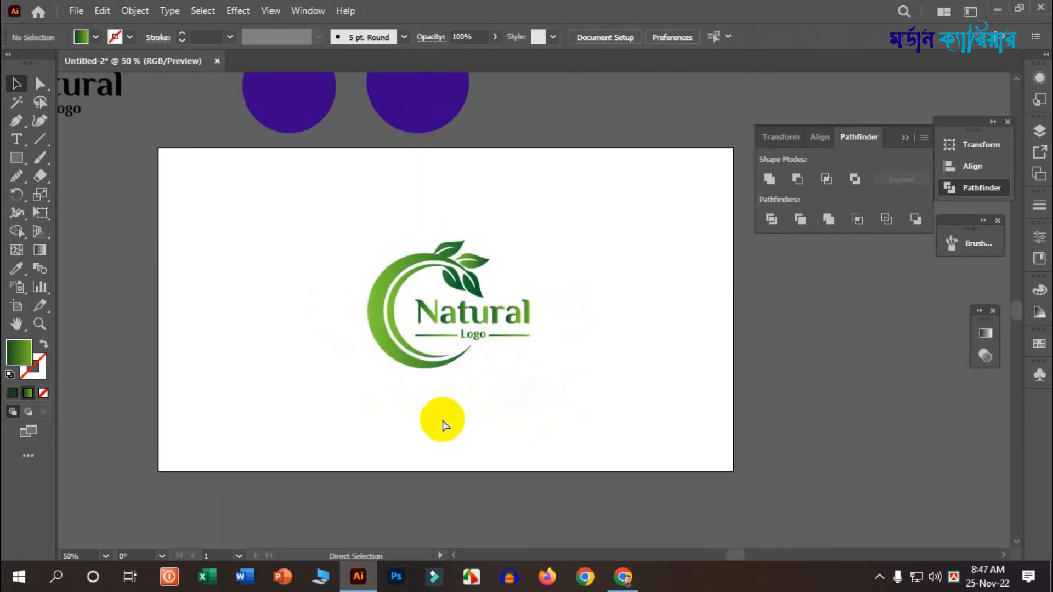
# Save the document to the Desktop as "logo design natural" in Adobe Illustrator (*.AI) format.
pyautogui.hotkey('ctrl', 'shift', 's')
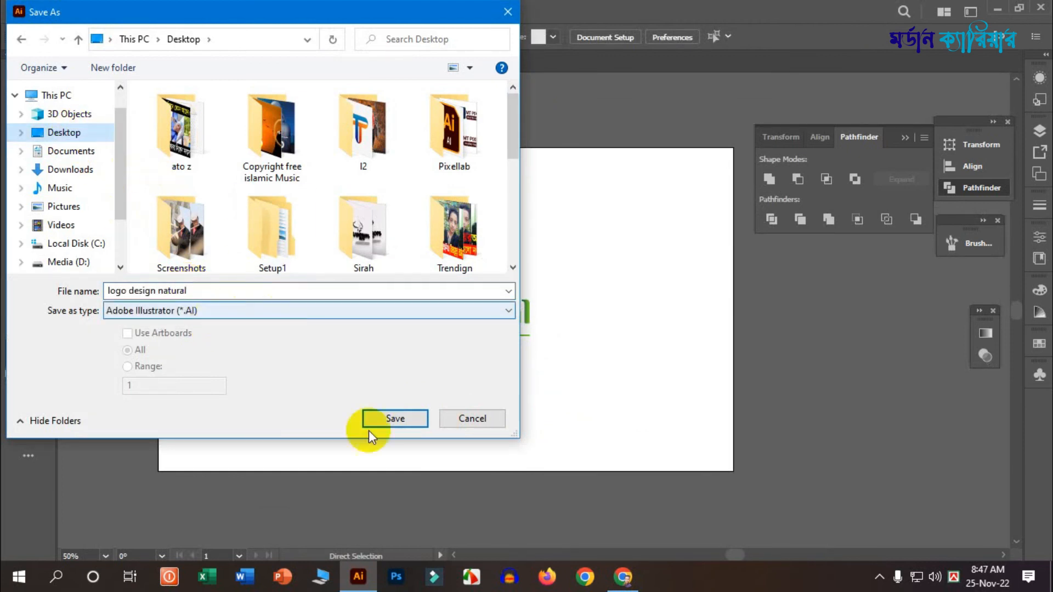
pyautogui.click(379, 420)
pyautogui.click(594, 501)
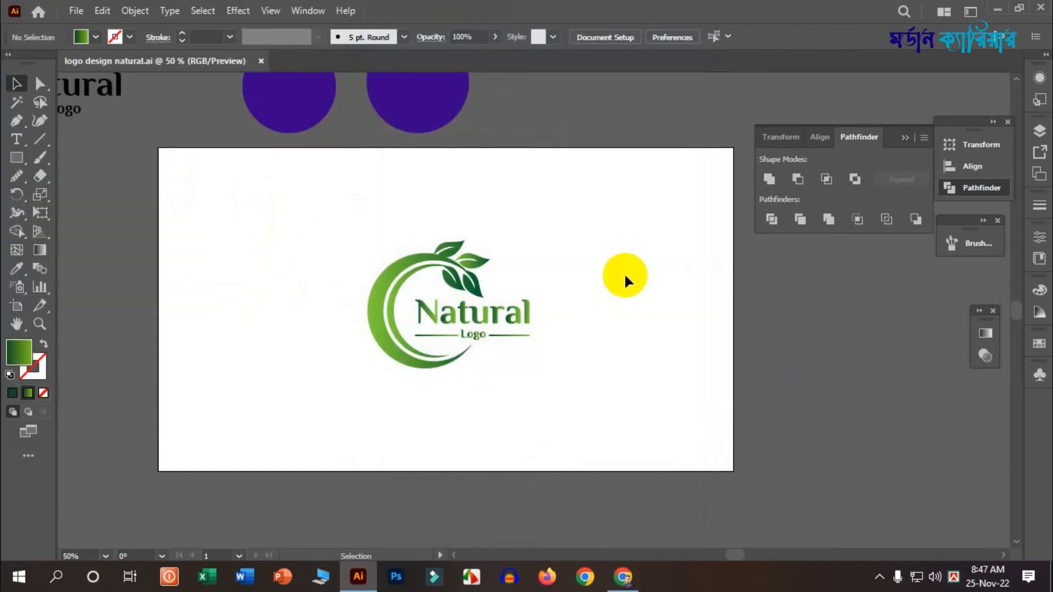
pyautogui.scroll(1, 631, 285)
pyautogui.scroll(-2, 637, 296)
pyautogui.scroll(2, 634, 296)
pyautogui.scroll(-2, 634, 297)
pyautogui.scroll(2, 624, 297)
pyautogui.scroll(-2, 625, 298)
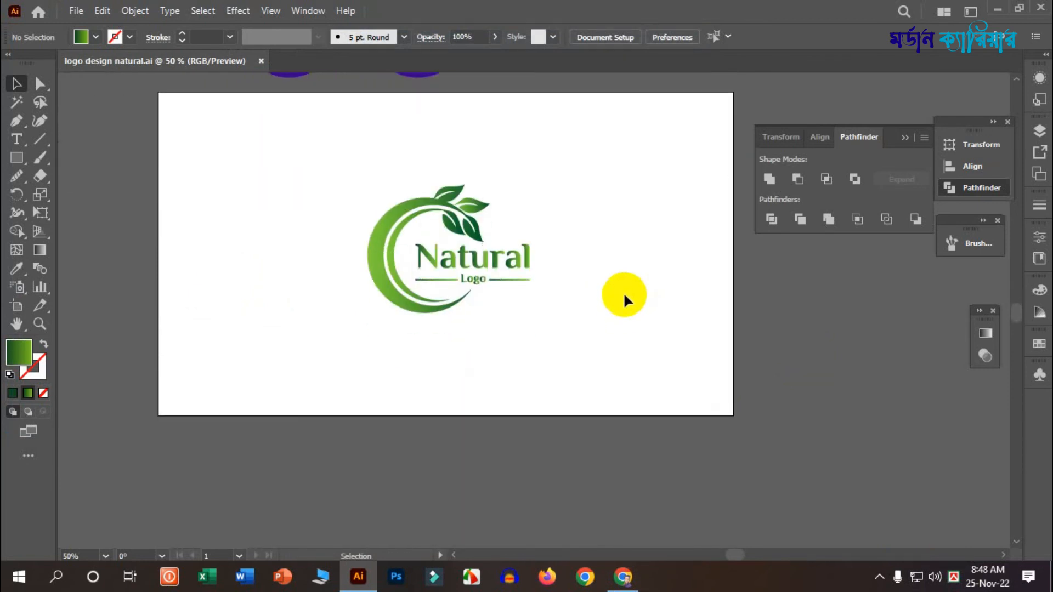
# Draw a green gradient rectangle covering the whole artboard and send it to the back behind the logo.
pyautogui.scroll(1, 625, 297)
pyautogui.moveTo(158, 147); pyautogui.dragTo(734, 470)
pyautogui.press('v')
pyautogui.rightClick(557, 329)
pyautogui.moveTo(584, 483)
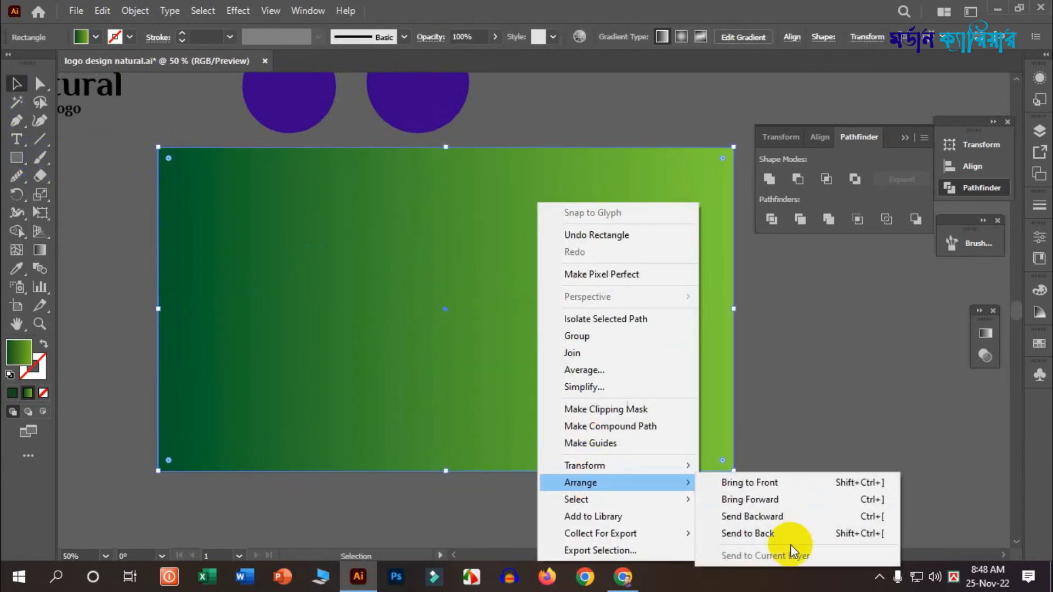
pyautogui.click(799, 404)
# Try black and dark blue swatches on the dark green stop of the background gradient.
pyautogui.scroll(-1, 805, 451)
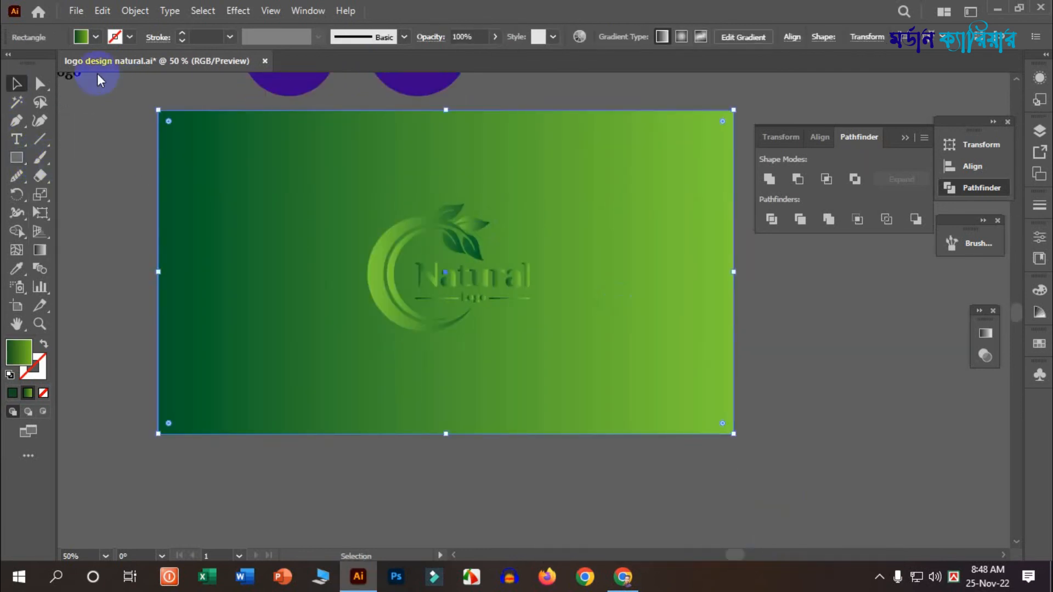
pyautogui.click(989, 334)
pyautogui.doubleClick(939, 472)
pyautogui.doubleClick(804, 472)
pyautogui.click(773, 300)
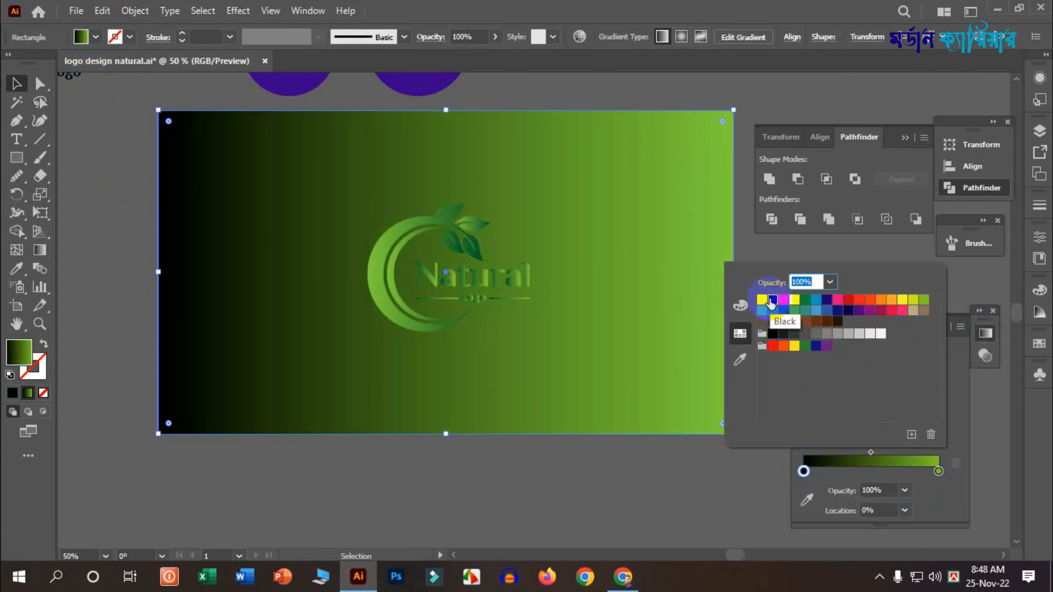
pyautogui.click(828, 310)
pyautogui.click(838, 311)
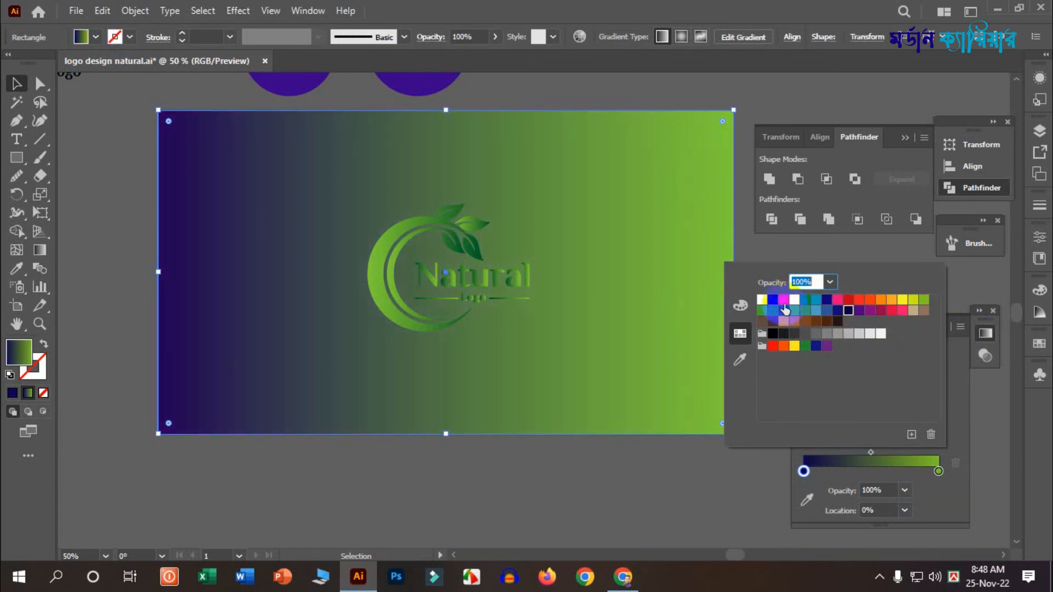
pyautogui.click(773, 305)
pyautogui.click(726, 475)
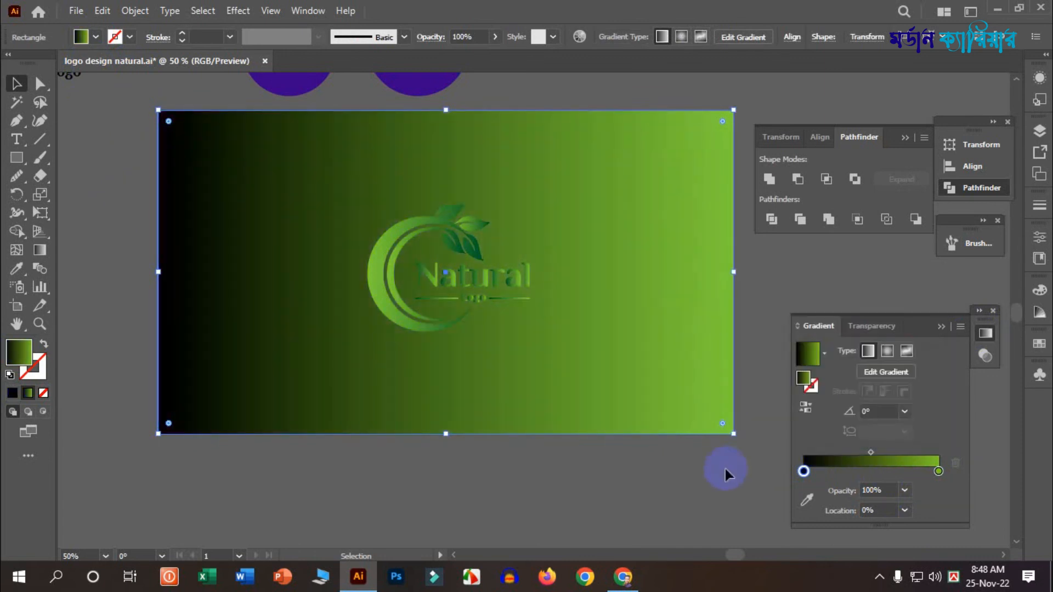
# Make the background gradient radial and set its centre stop to white.
pyautogui.click(888, 353)
pyautogui.doubleClick(804, 471)
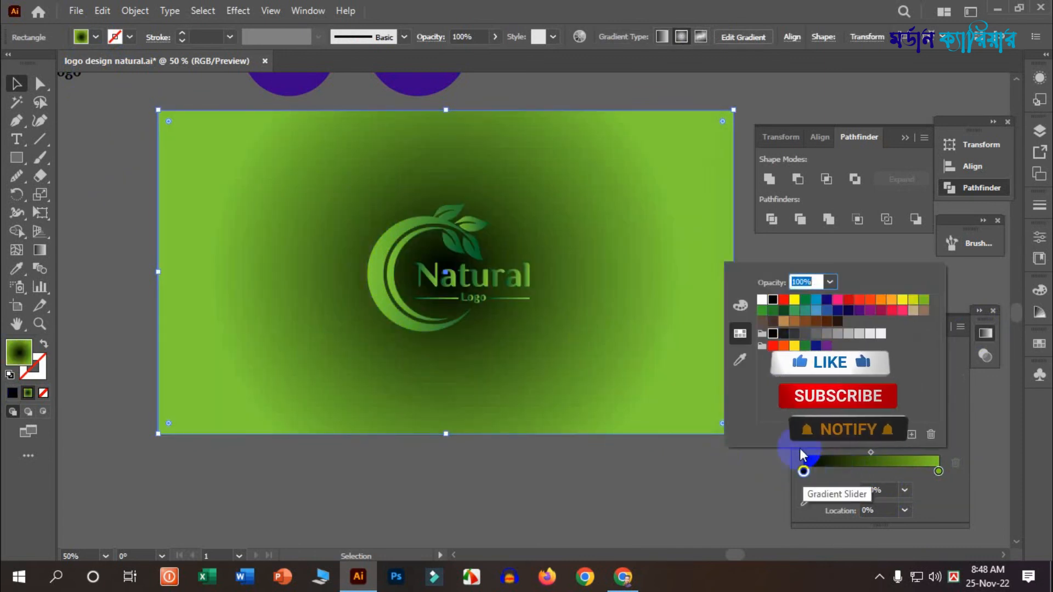
pyautogui.click(761, 301)
pyautogui.click(666, 471)
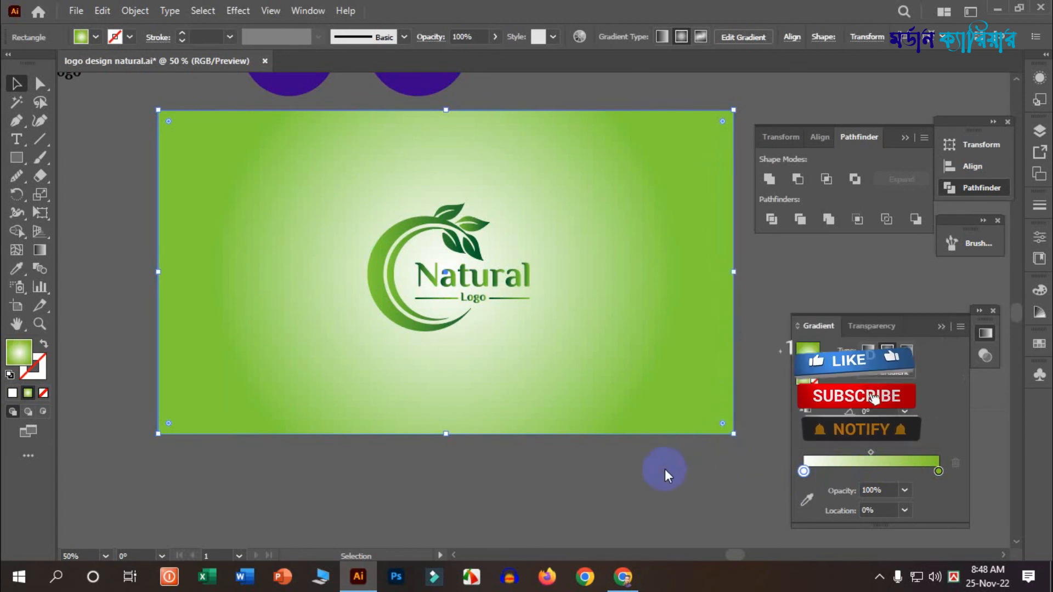
# Stretch the background's radial gradient past the artboard edges and set the white stop's opacity to 0%.
pyautogui.click(40, 250)
pyautogui.moveTo(232, 263); pyautogui.dragTo(101, 228)
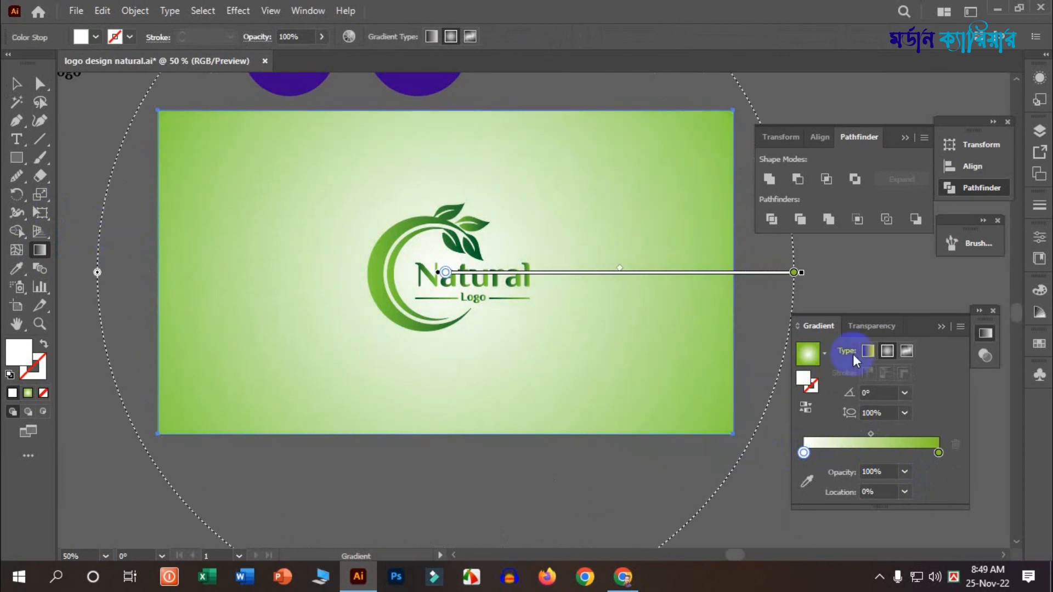
pyautogui.doubleClick(803, 453)
pyautogui.write('00')
pyautogui.press('Return')
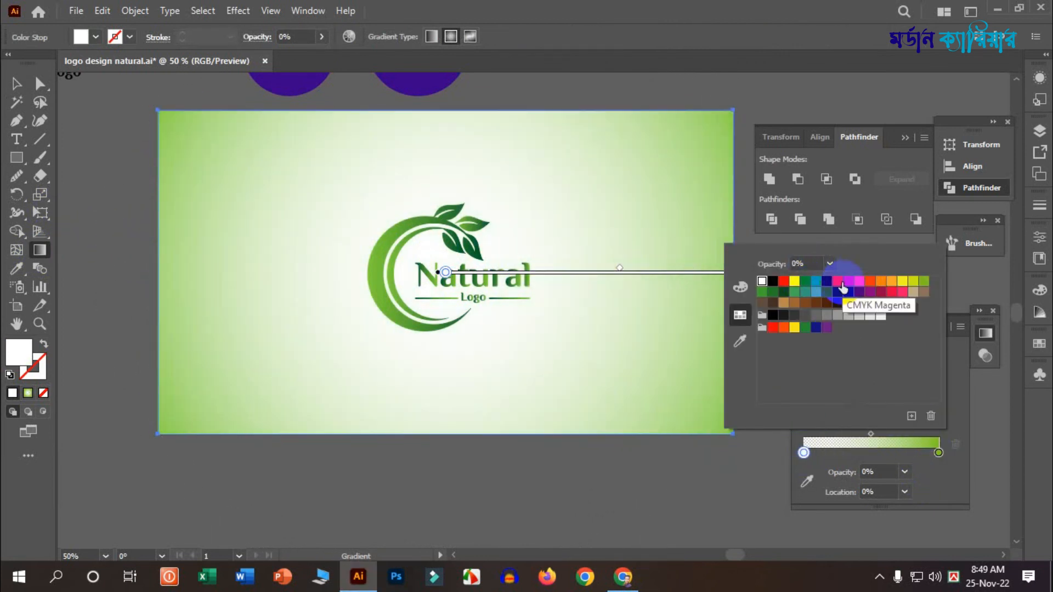
pyautogui.click(770, 453)
pyautogui.hotkey('ctrl', 'z')
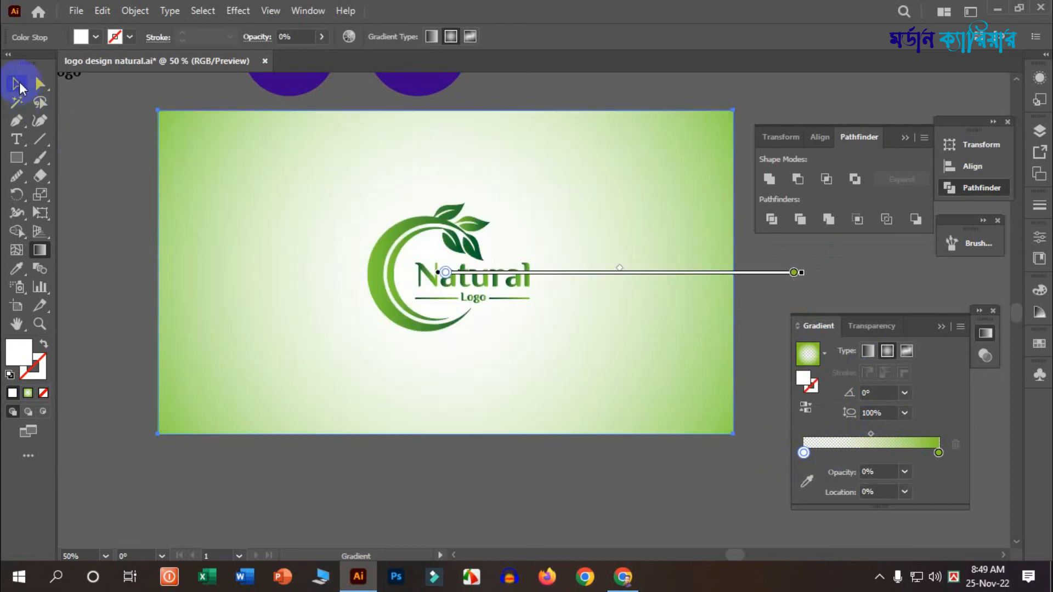
pyautogui.click(17, 85)
pyautogui.click(483, 493)
# Enlarge the logo proportionally about its centre on the green background.
pyautogui.scroll(-3, 483, 493)
pyautogui.scroll(2, 548, 445)
pyautogui.click(441, 252)
pyautogui.moveTo(502, 304); pyautogui.dragTo(536, 336)
pyautogui.click(478, 454)
pyautogui.click(472, 260)
pyautogui.click(473, 463)
pyautogui.scroll(-2, 482, 462)
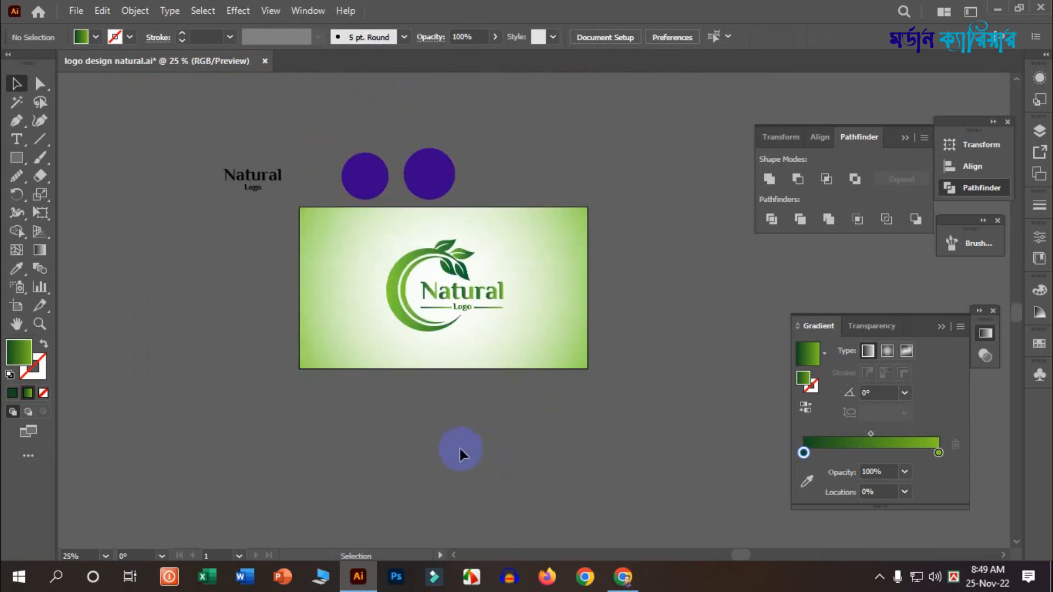
pyautogui.scroll(1, 443, 416)
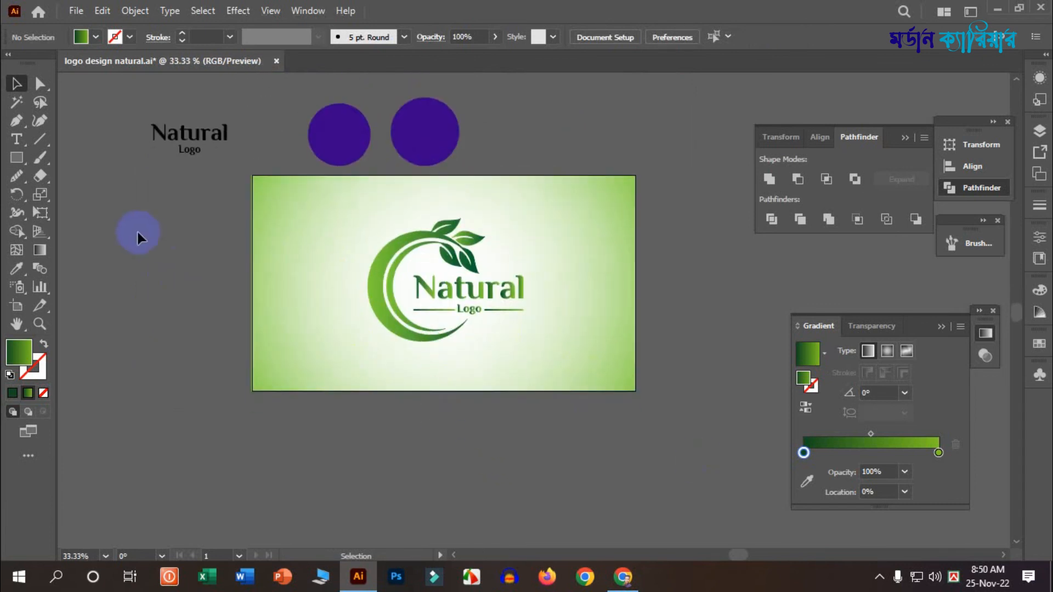
# Export the artboard to the Desktop as a JPEG named "logo design natural".
pyautogui.click(76, 10)
pyautogui.moveTo(274, 311)
pyautogui.click(341, 327)
pyautogui.click(247, 310)
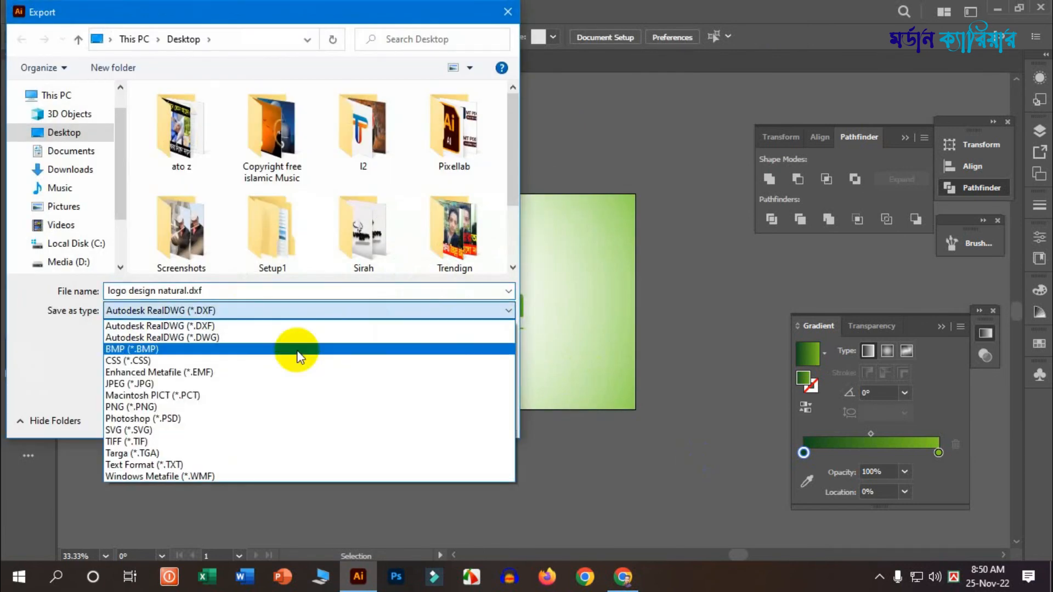
pyautogui.click(294, 353)
pyautogui.click(64, 129)
pyautogui.click(395, 420)
pyautogui.click(598, 497)
# Switch to the desktop and open the exported logo design natural-01.jpg in Photos.
pyautogui.click(998, 8)
pyautogui.doubleClick(234, 423)
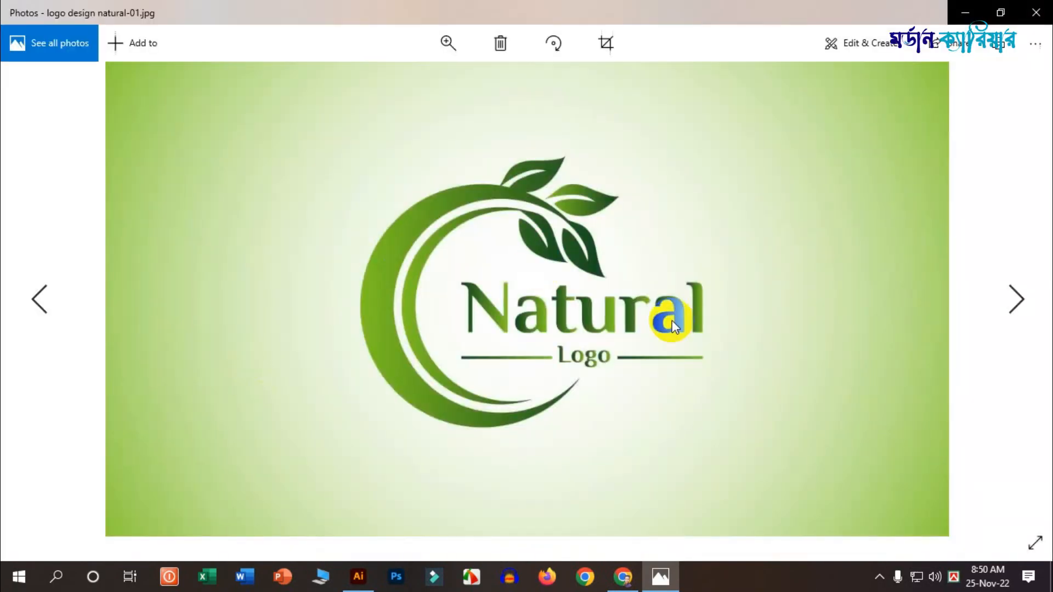